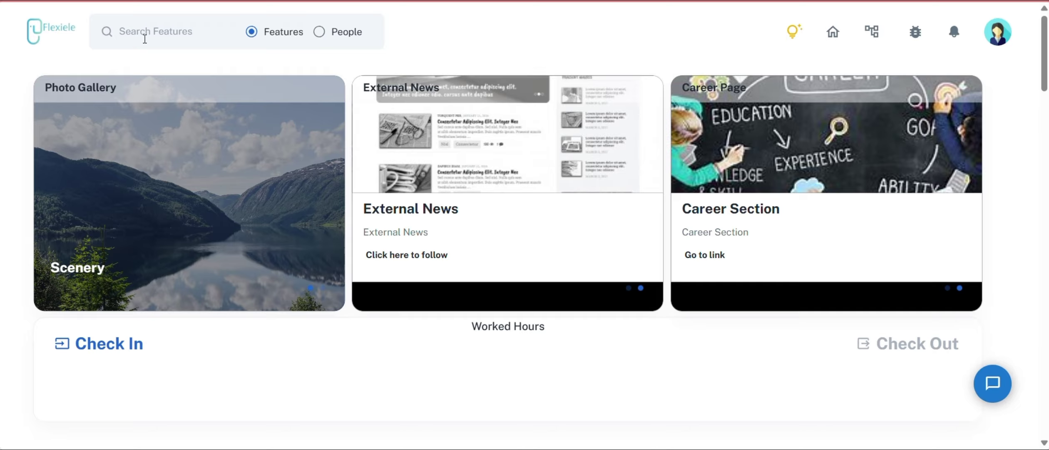
Find the HR Admin Employee Master feature and open the details of the first employee in the approved list
left_click(144, 33)
type("employee mast")
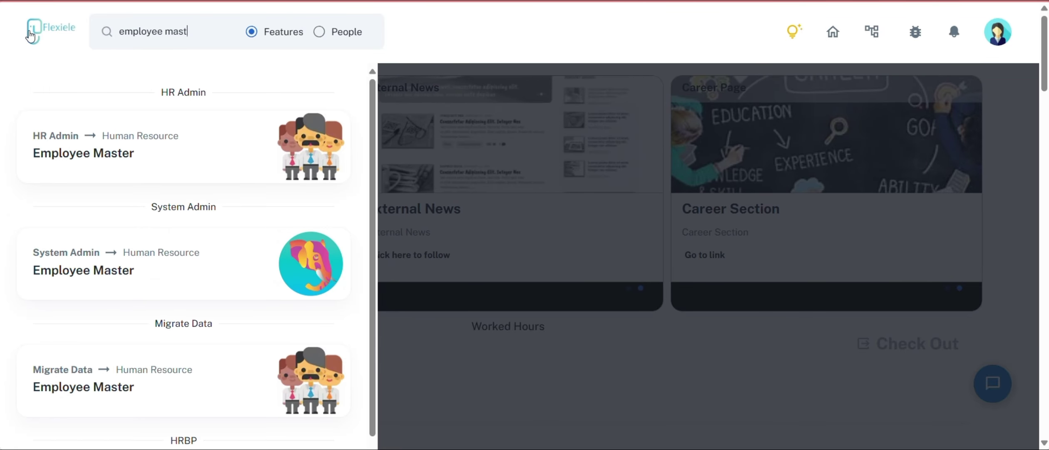
left_click(150, 153)
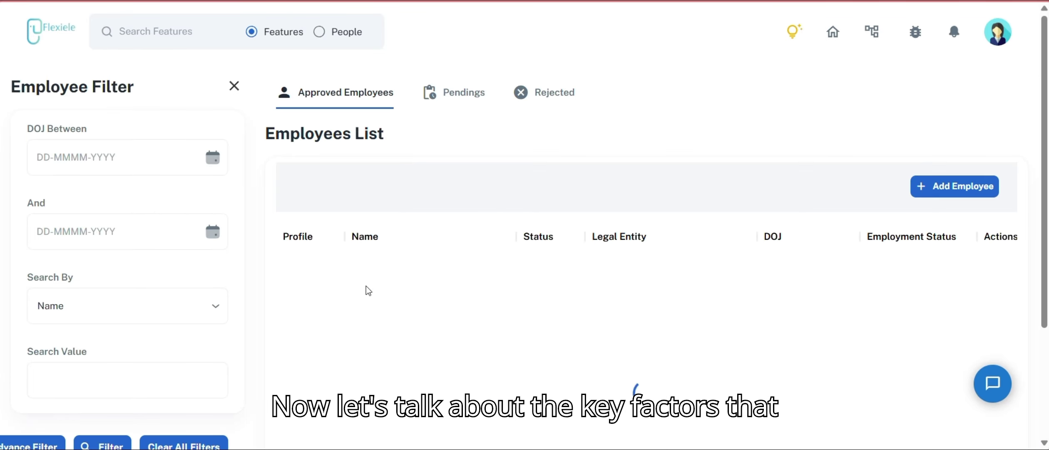
scroll(366, 287, "down", 5)
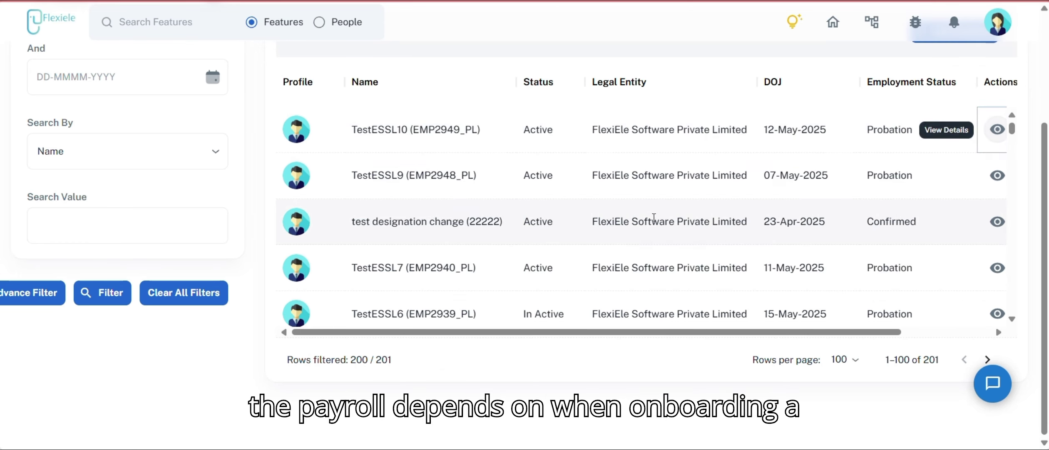
left_click(998, 129)
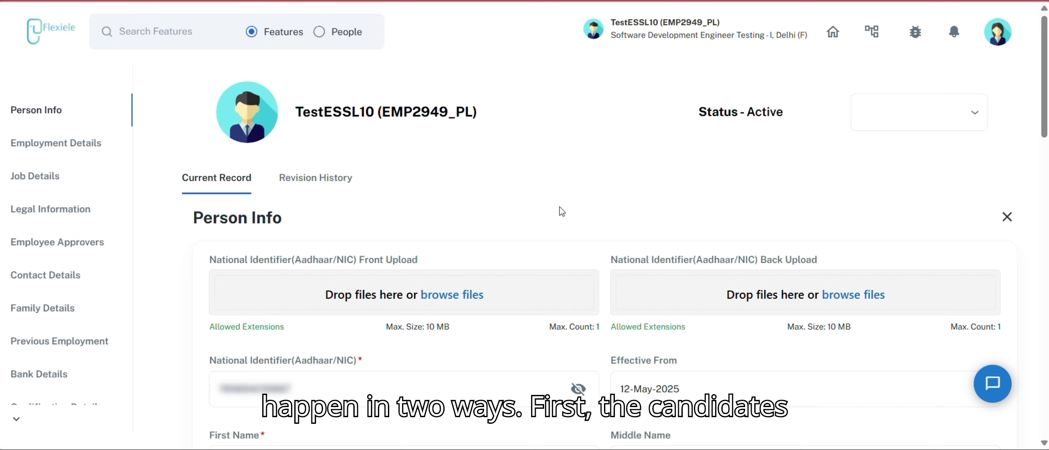
Examine the employee's Person Info record, from the national identifier and personal details through the PAN Information section
scroll(560, 207, "down", 7)
scroll(558, 202, "up", 4)
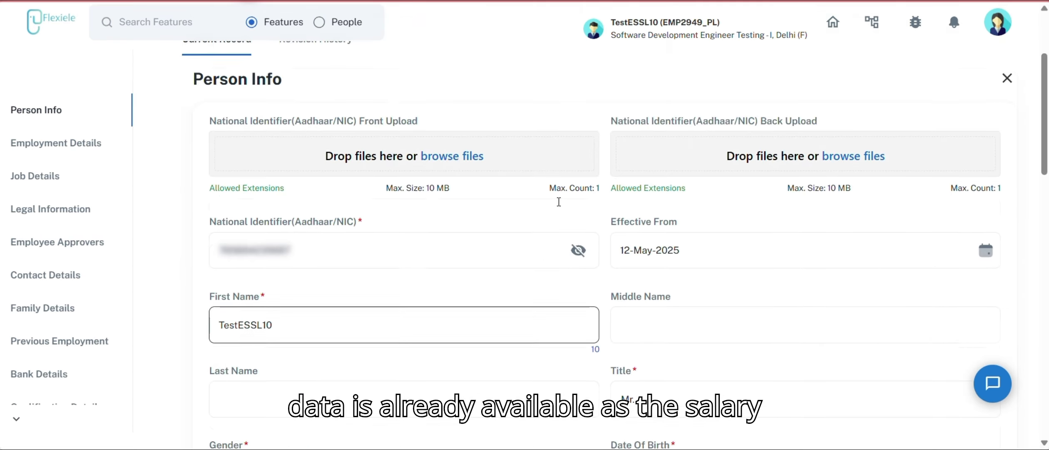
scroll(559, 201, "up", 2)
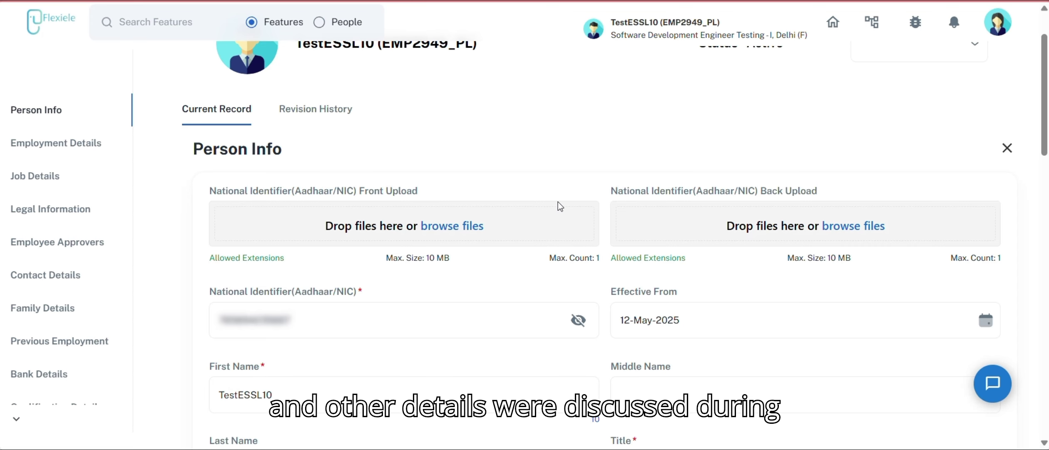
scroll(560, 206, "up", 2)
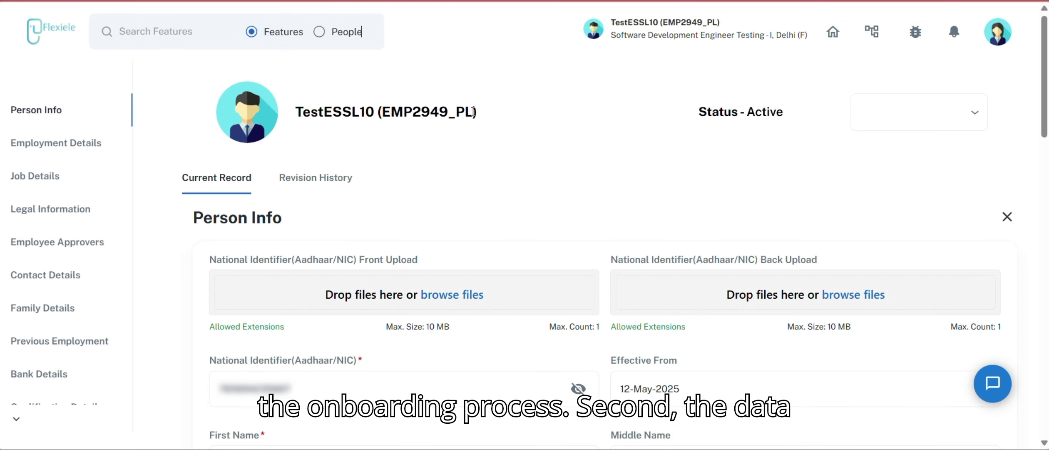
scroll(495, 173, "down", 6)
scroll(495, 170, "down", 7)
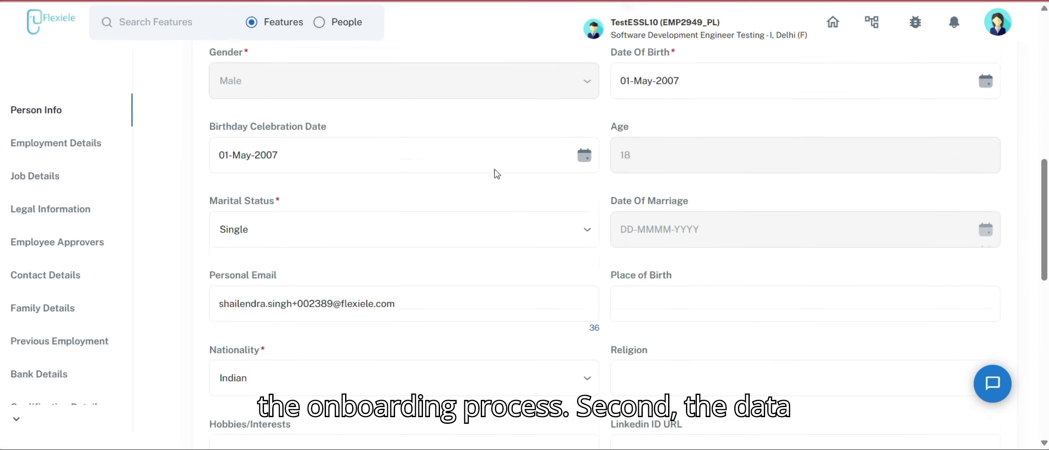
scroll(495, 172, "down", 9)
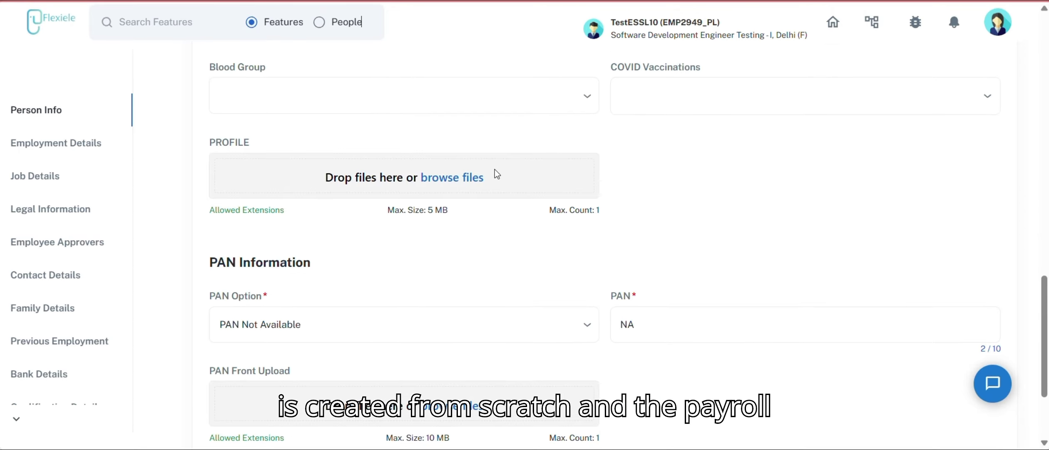
scroll(494, 169, "up", 16)
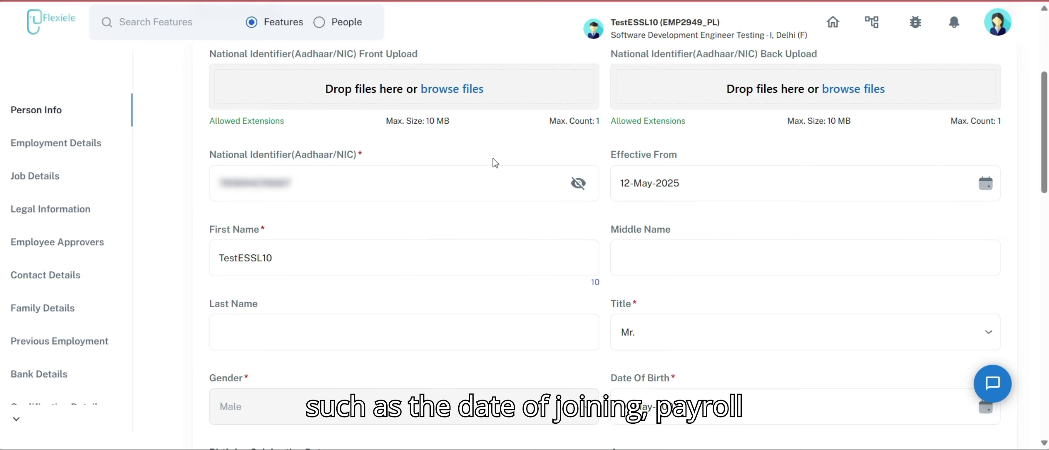
scroll(493, 159, "down", 8)
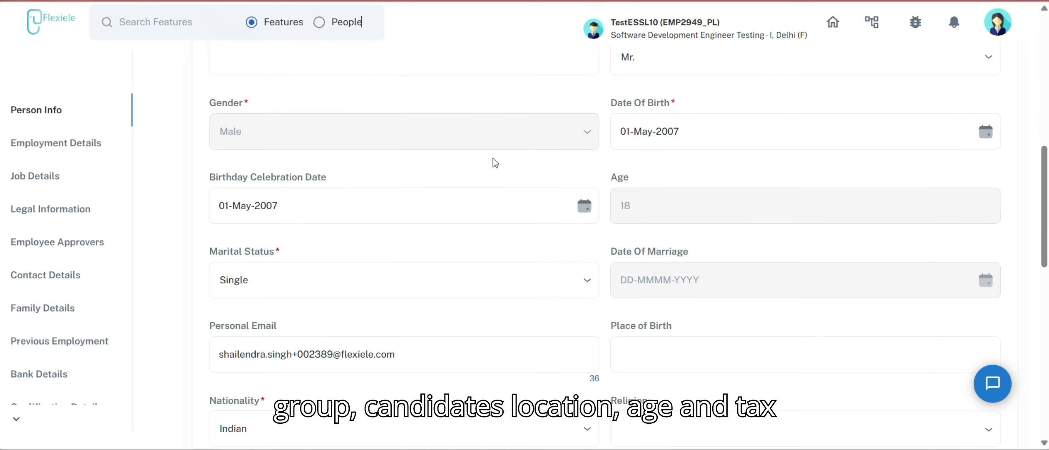
scroll(493, 158, "down", 4)
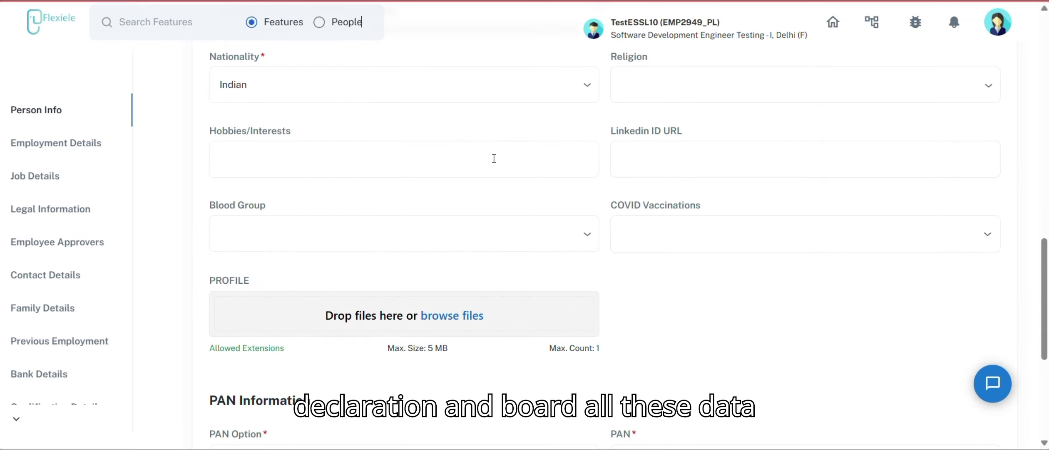
scroll(489, 203, "down", 5)
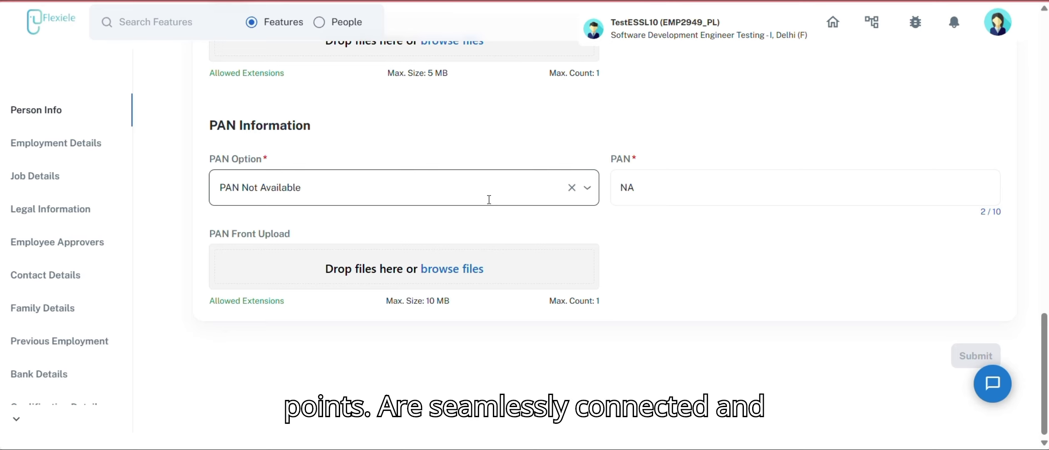
scroll(489, 199, "up", 15)
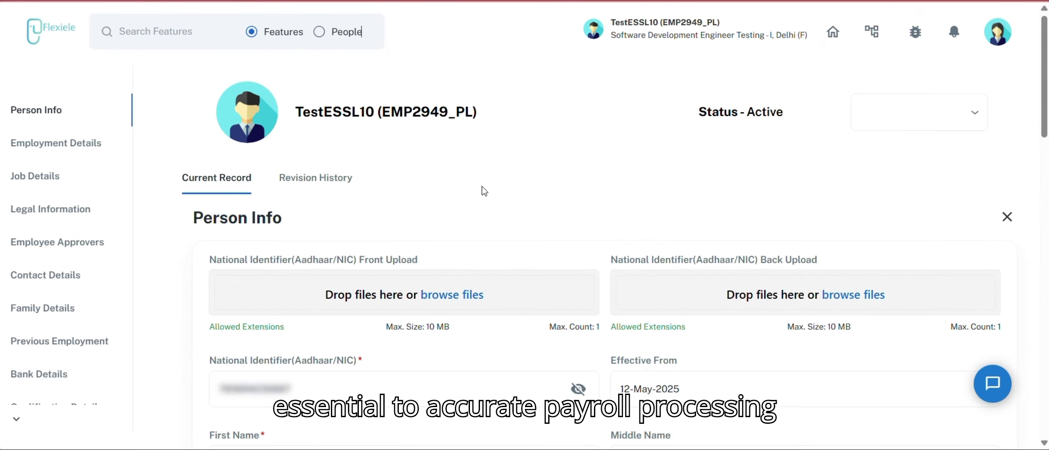
Return to the home page and open Employee Salary Detail from the Payroll Admin features
left_click(46, 38)
scroll(585, 219, "down", 5)
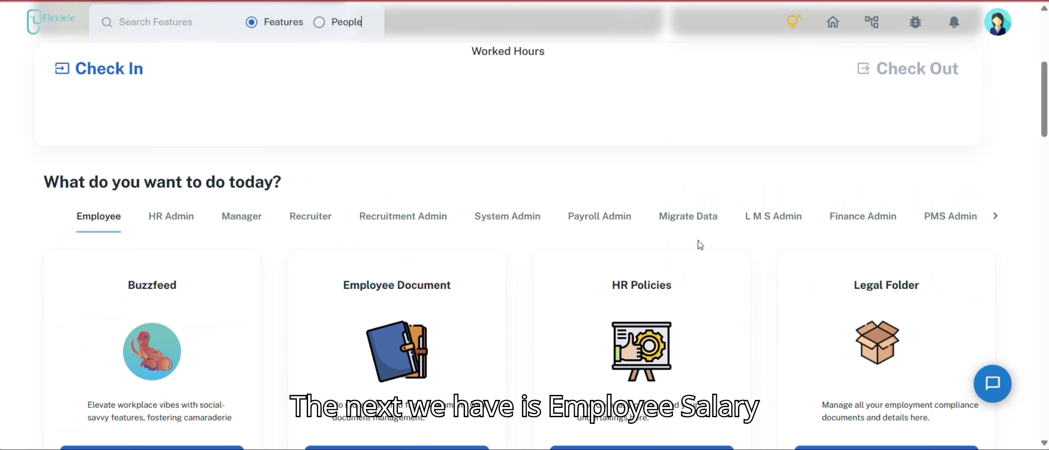
left_click(585, 217)
scroll(585, 218, "down", 3)
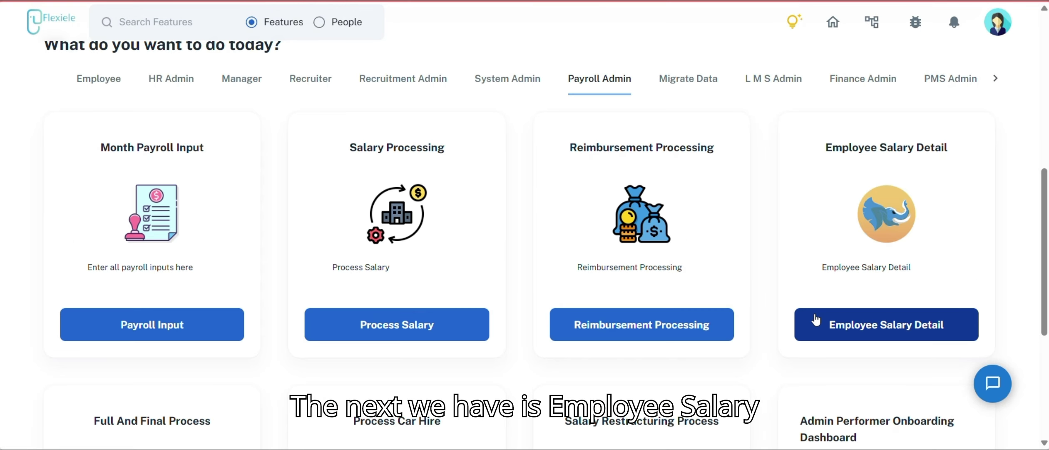
left_click(848, 322)
Select the test employee by name and review the CTC, salary components distribution and monthly salary breakup
left_click(344, 225)
type("vis")
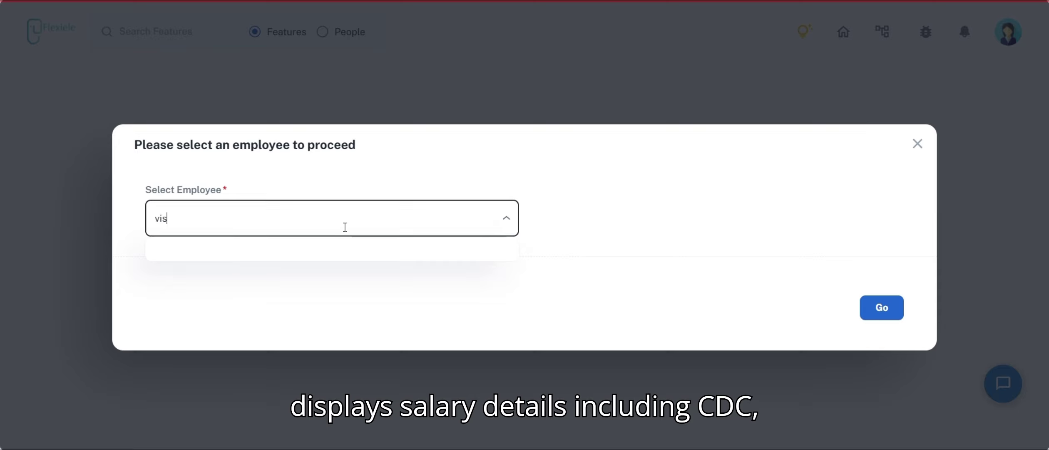
type("hal")
left_click(291, 248)
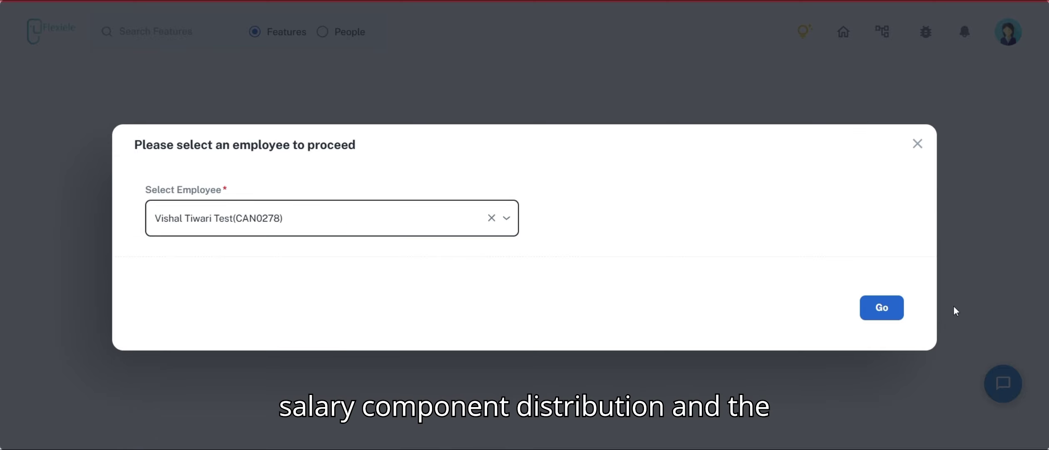
left_click(882, 307)
scroll(489, 300, "down", 8)
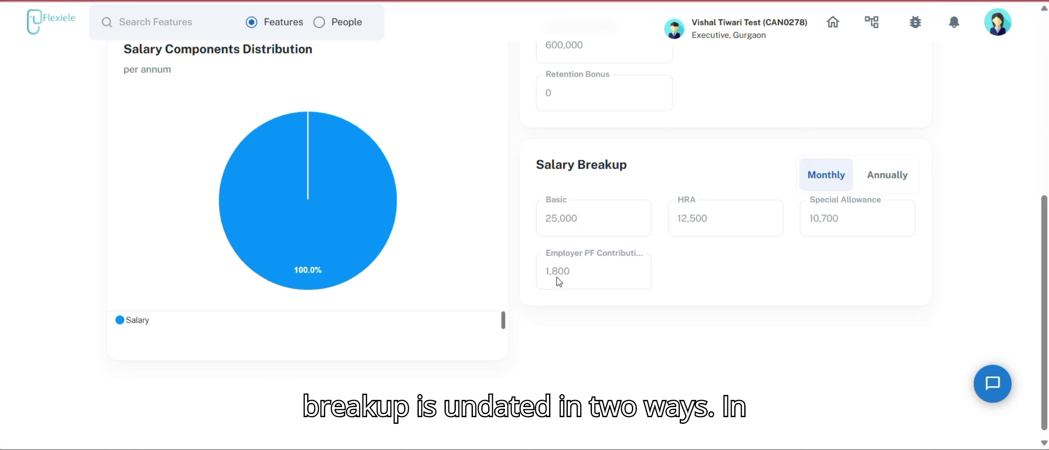
scroll(557, 276, "up", 3)
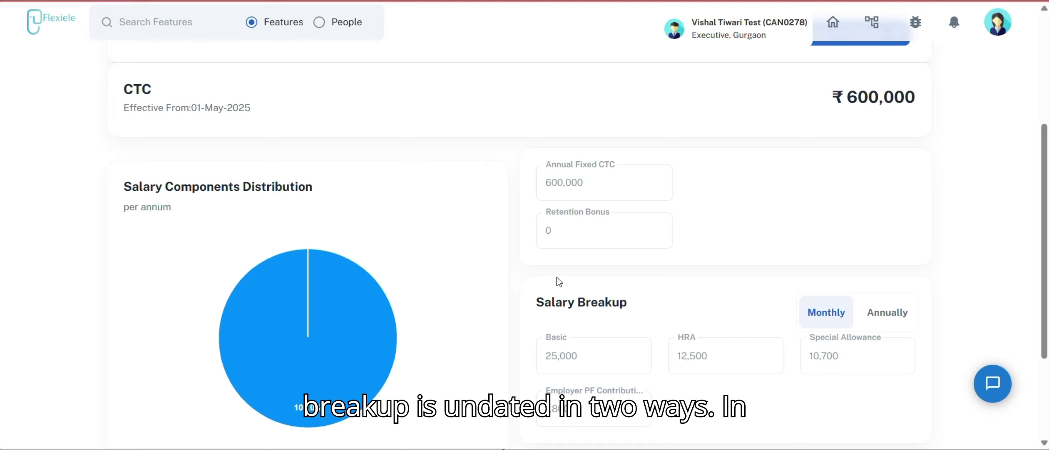
Search the features for "salary str" and open the Define New Salary form for the same test employee
left_click(159, 32)
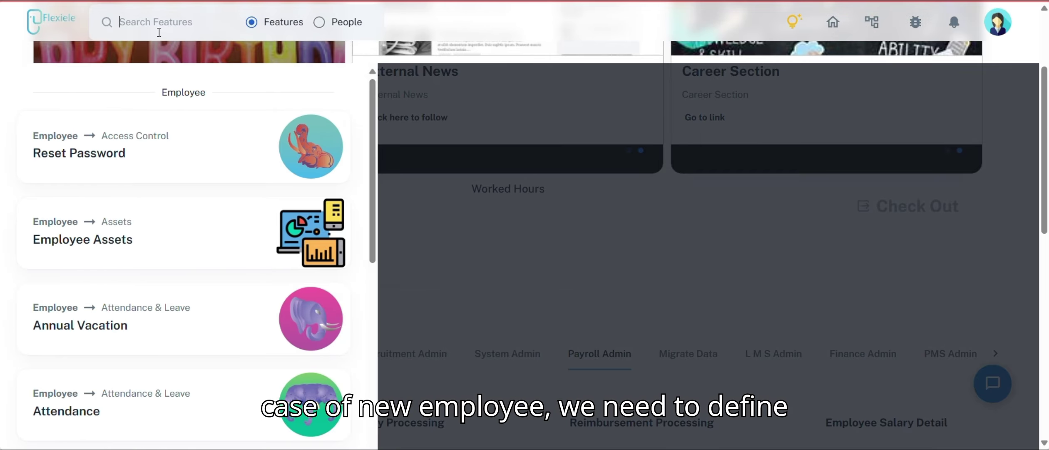
type("salary str")
left_click(218, 170)
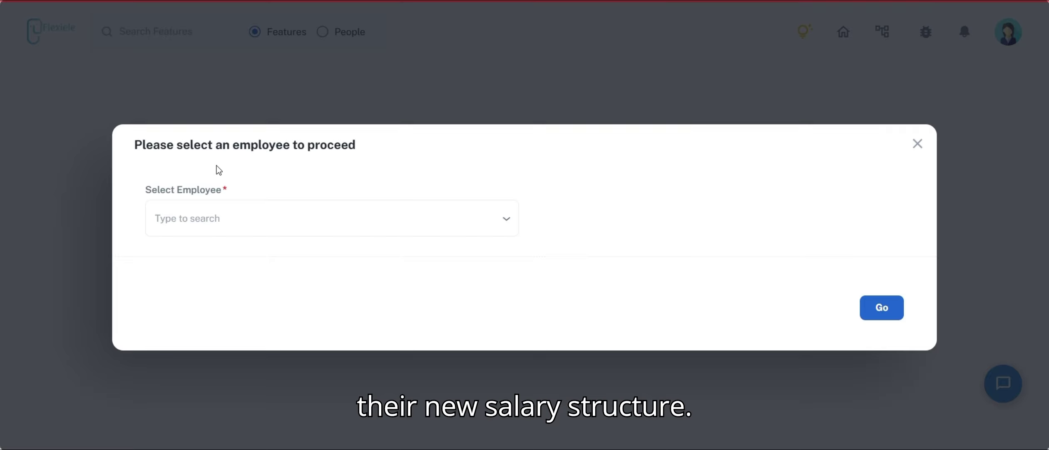
left_click(276, 208)
type("vishal")
left_click(286, 248)
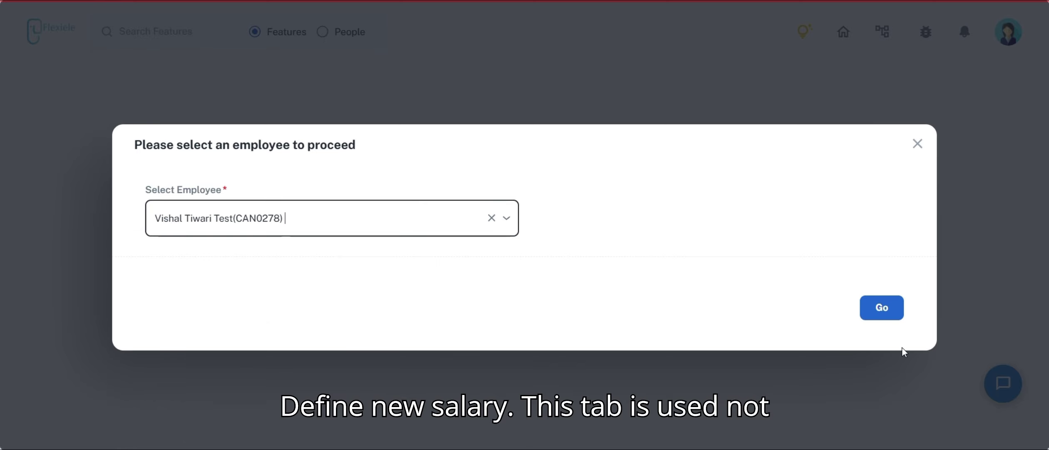
left_click(881, 307)
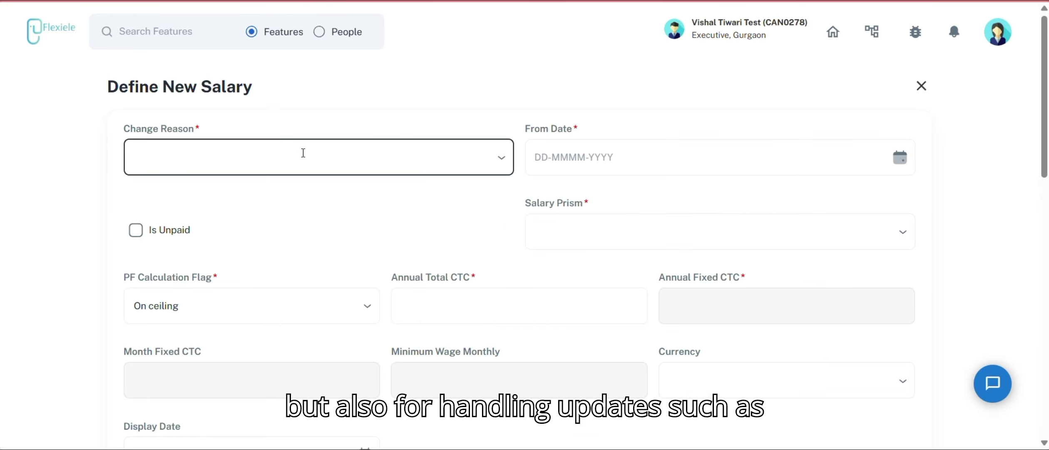
View the available Change Reason options and look over the fields of the Define New Salary form
left_click(303, 153)
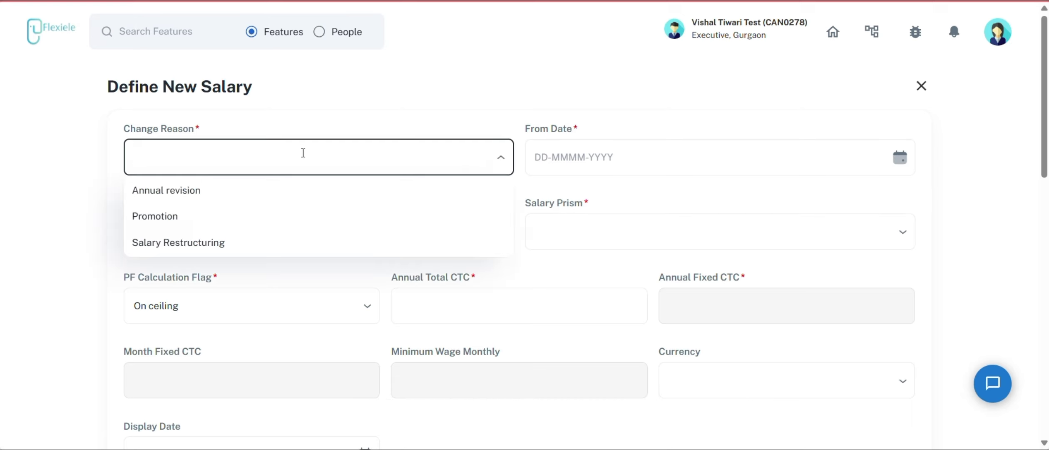
left_click(303, 153)
scroll(537, 163, "down", 5)
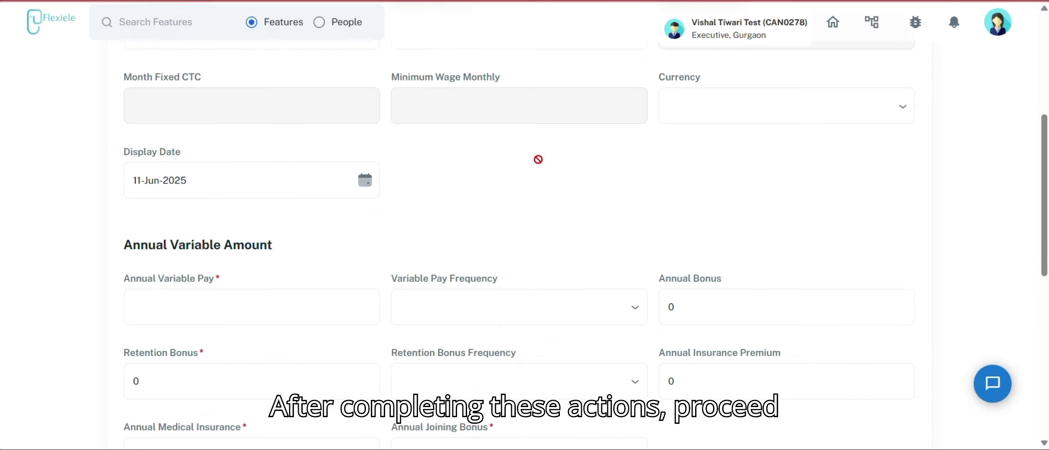
scroll(538, 161, "down", 5)
scroll(537, 146, "up", 10)
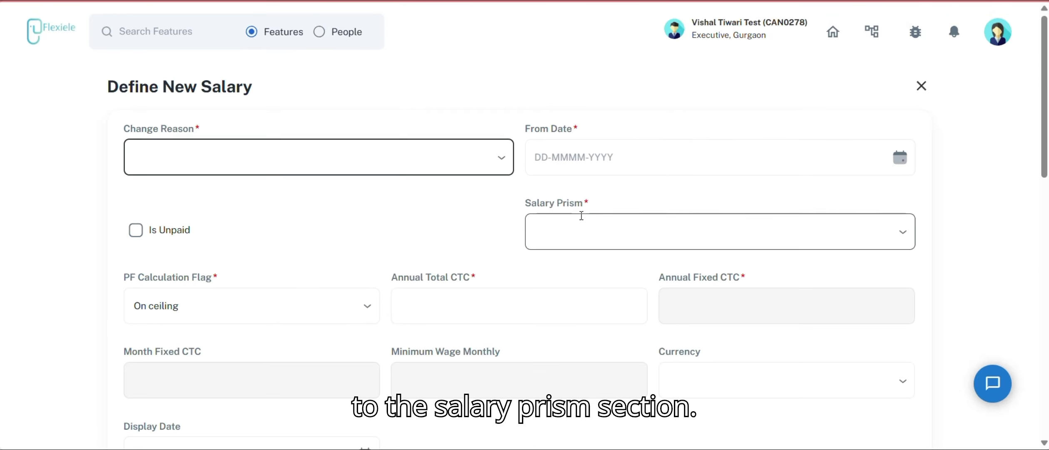
View the available Salary Prism options without choosing one, and check the CTC fields below
left_click(576, 232)
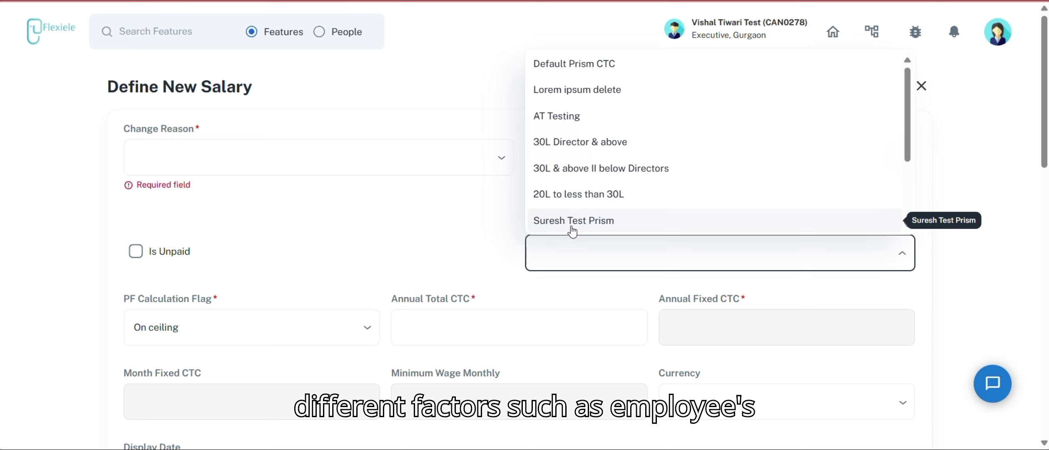
left_click(574, 239)
scroll(574, 240, "down", 3)
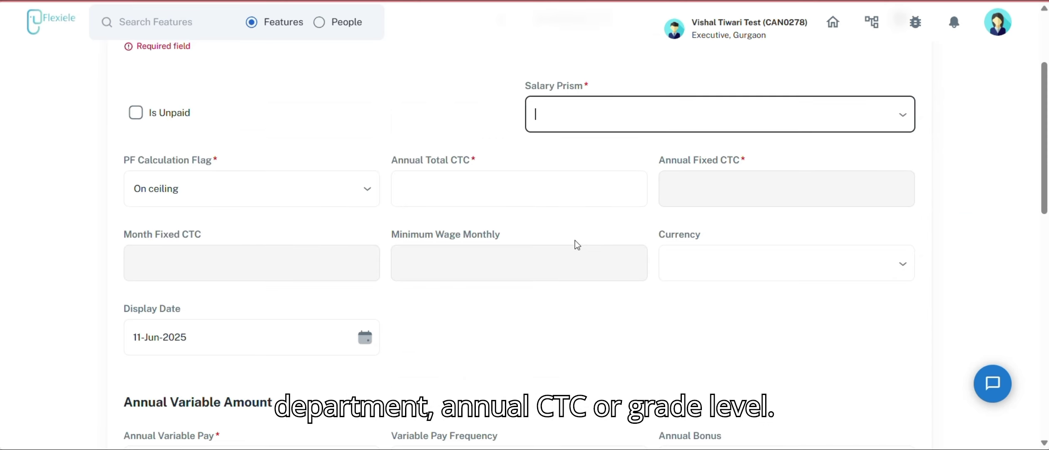
scroll(575, 240, "down", 2)
View the PF Calculation Flag options, keeping On ceiling, and inspect the Annual Total CTC field
scroll(574, 240, "up", 3)
left_click(199, 256)
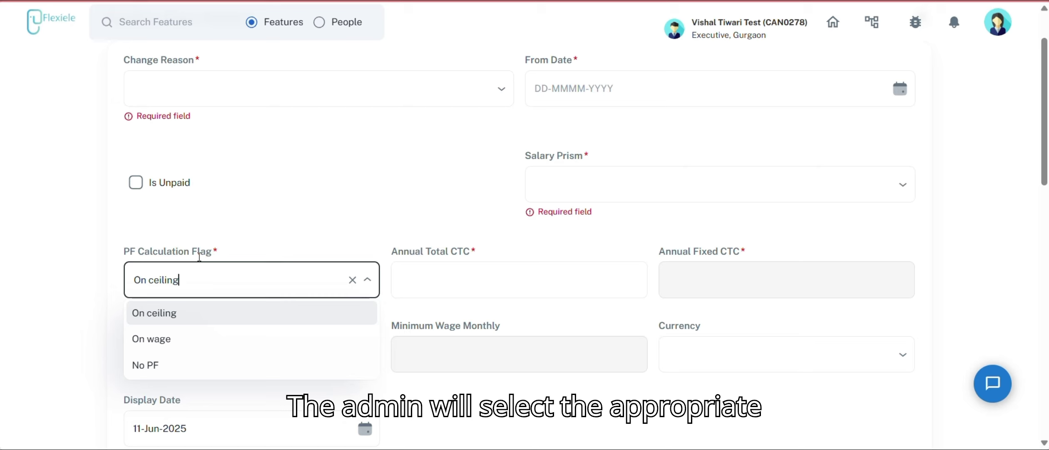
left_click(199, 256)
scroll(200, 257, "down", 3)
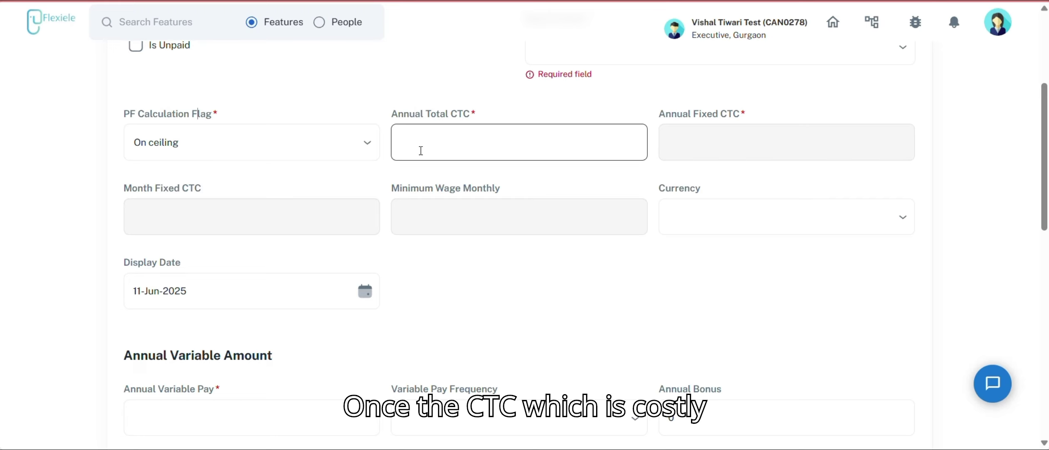
Review the Salary Breakup section and the Annual Variable Amount fields of the new salary form
scroll(420, 150, "down", 15)
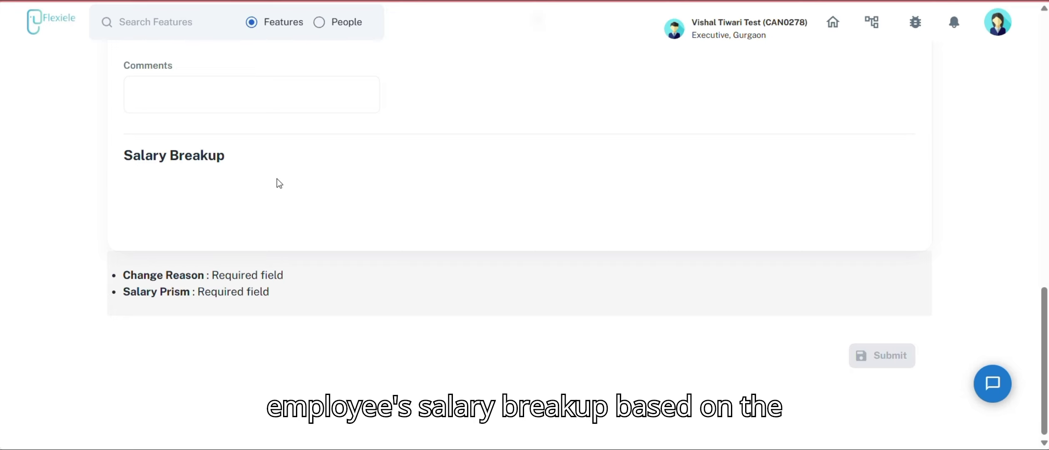
scroll(277, 179, "up", 15)
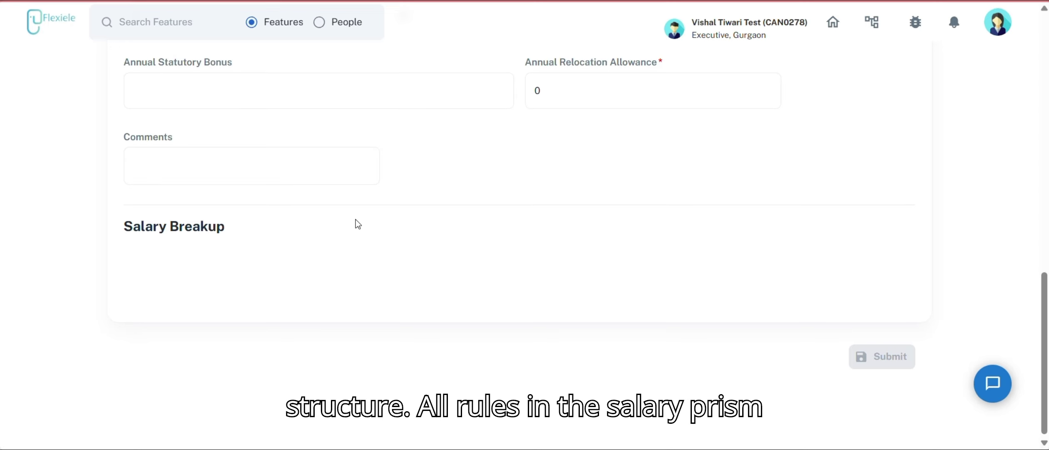
scroll(357, 223, "up", 5)
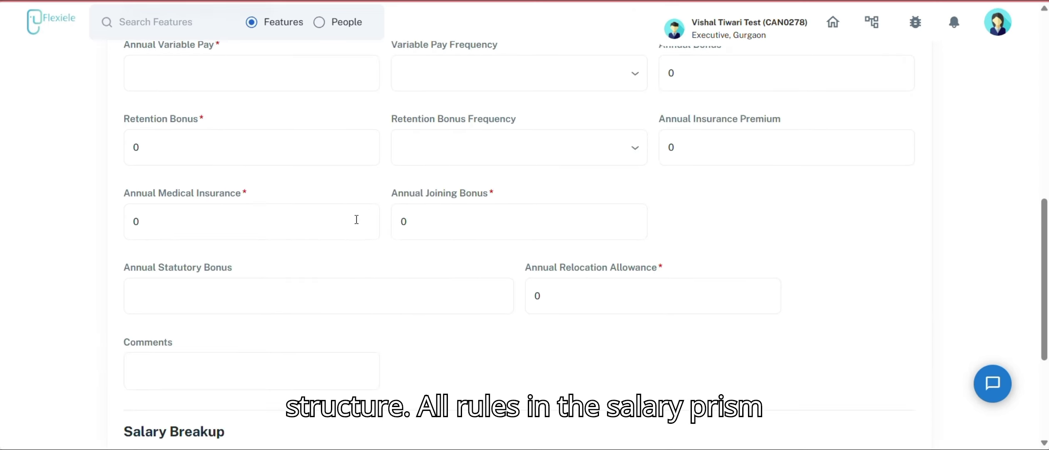
left_click(357, 220)
scroll(356, 220, "up", 5)
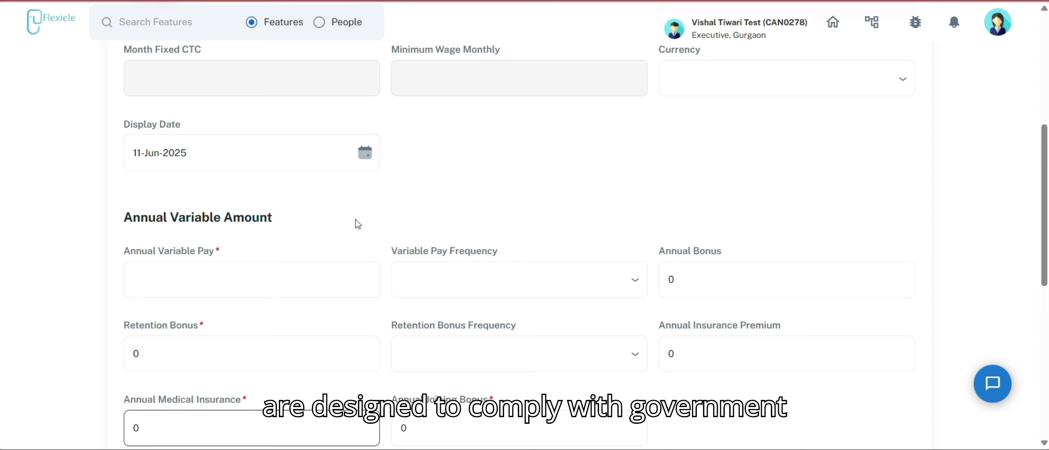
Leave the new salary form for the home page and open Month Payroll Input
scroll(355, 220, "up", 3)
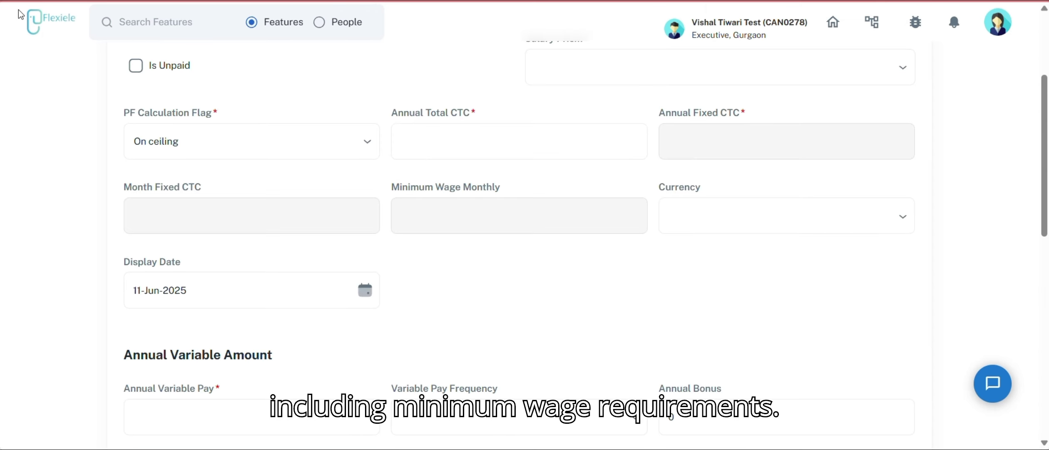
left_click(36, 21)
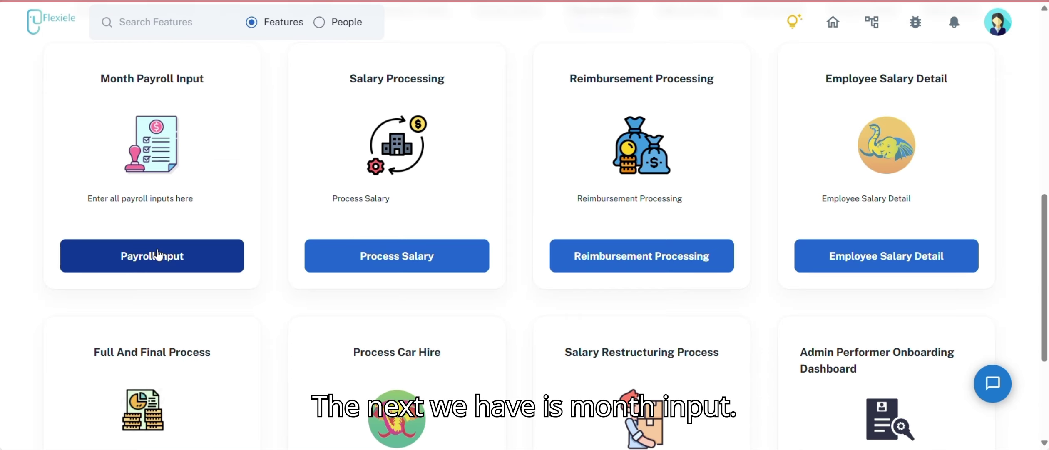
left_click(157, 254)
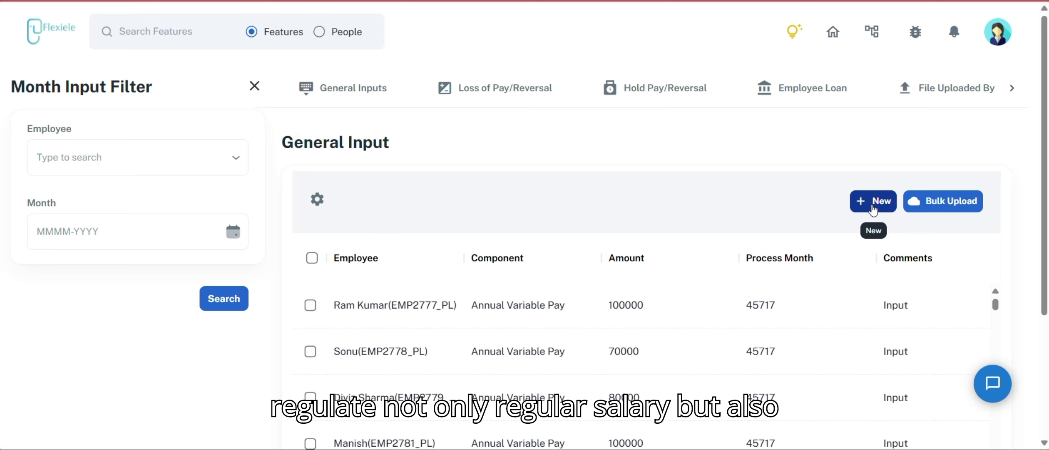
Open a new General Input entry and look over its fields from Employee through Comments
left_click(873, 204)
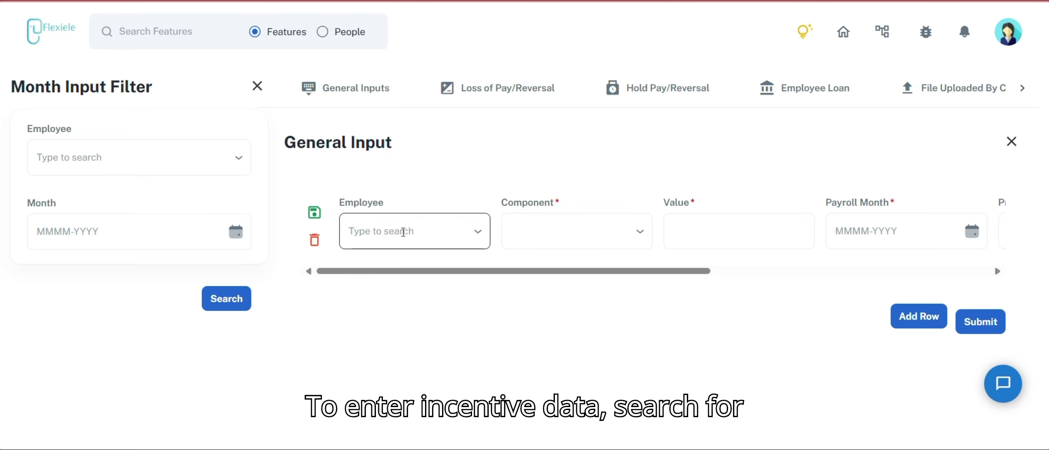
left_click(403, 232)
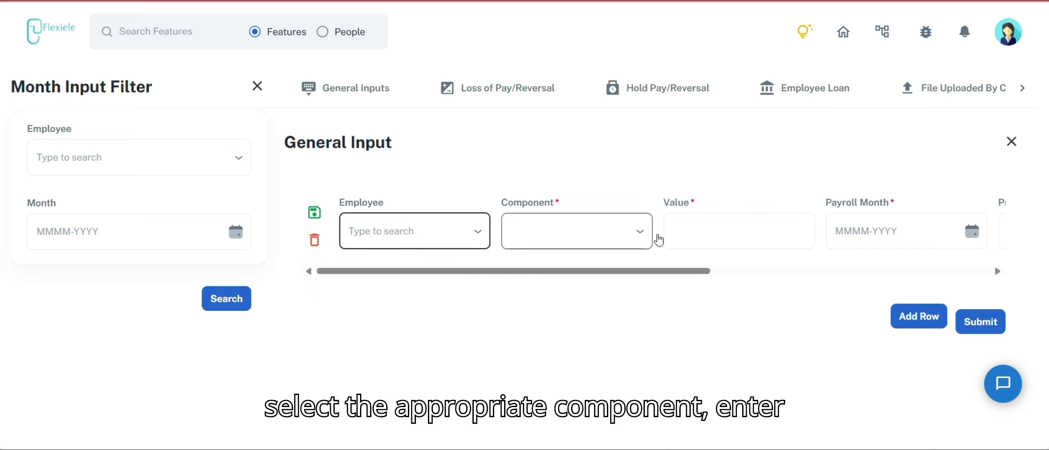
left_click_drag(703, 274, 915, 258)
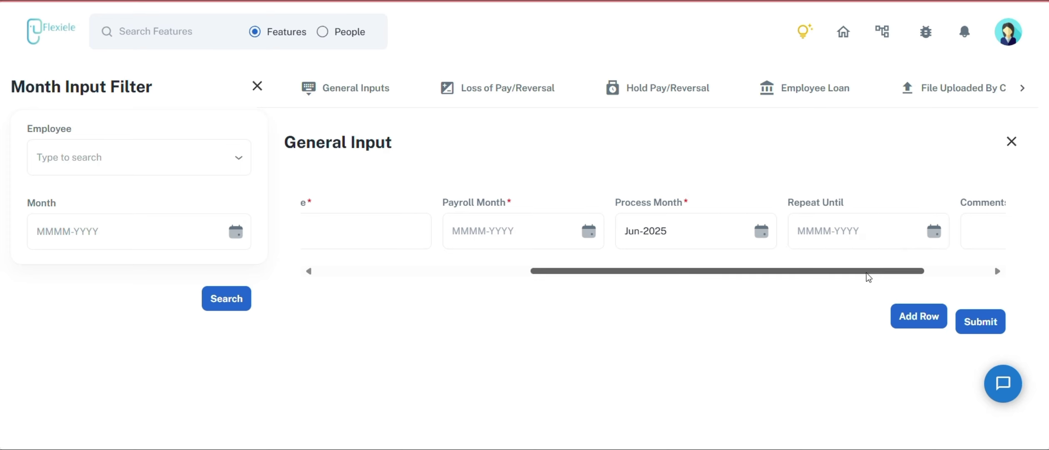
left_click_drag(866, 271, 931, 271)
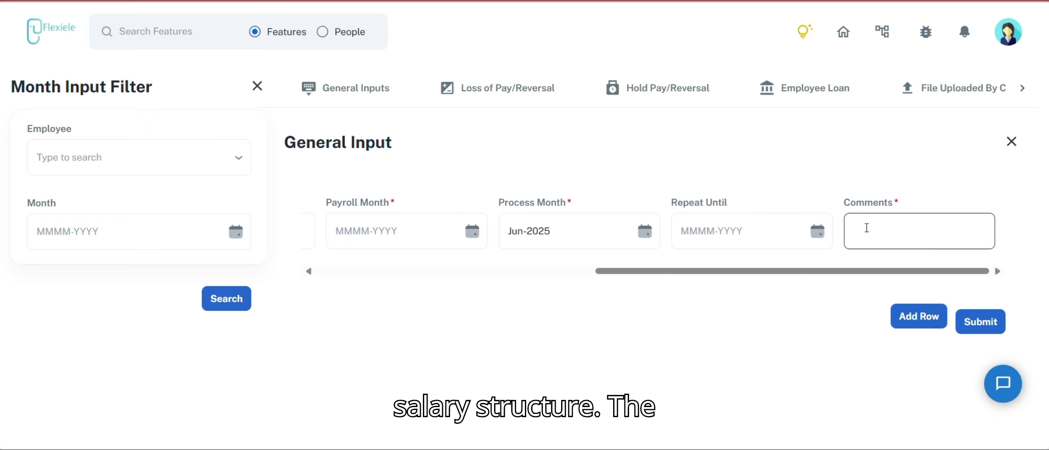
Open a new Loss of Pay/Reversal entry, look over its fields and view the TYPE options without choosing one
left_click(499, 89)
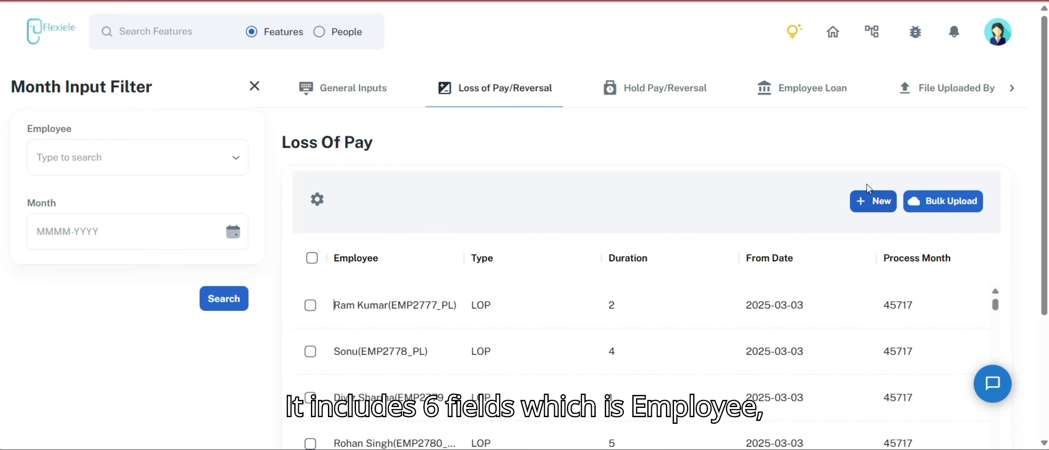
left_click(878, 203)
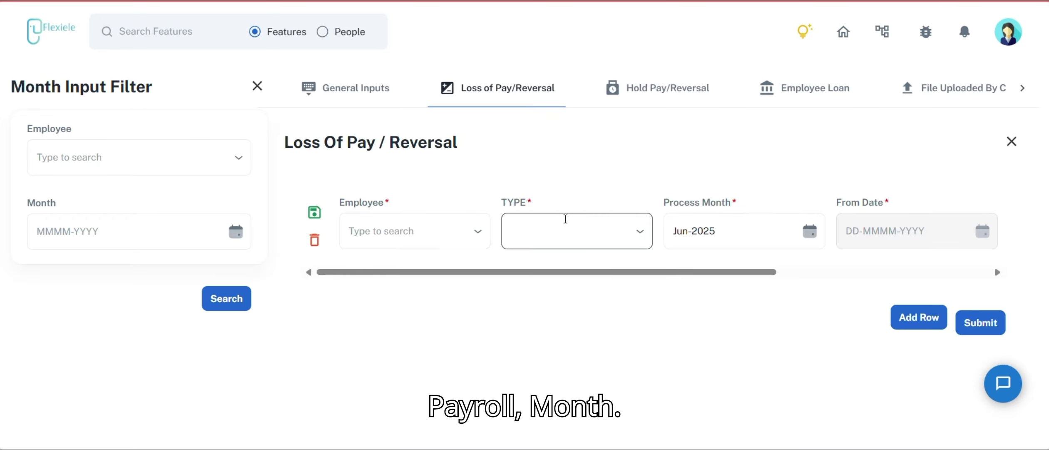
left_click_drag(718, 273, 932, 272)
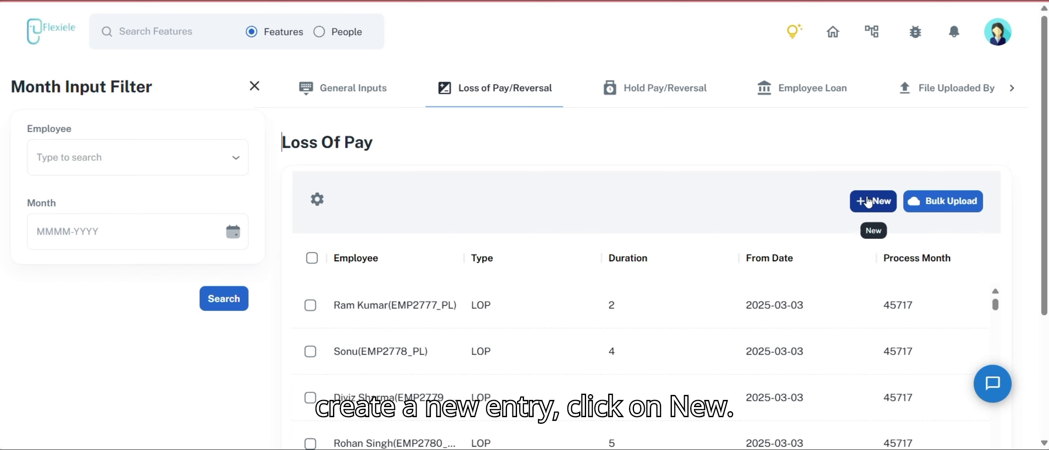
left_click(869, 202)
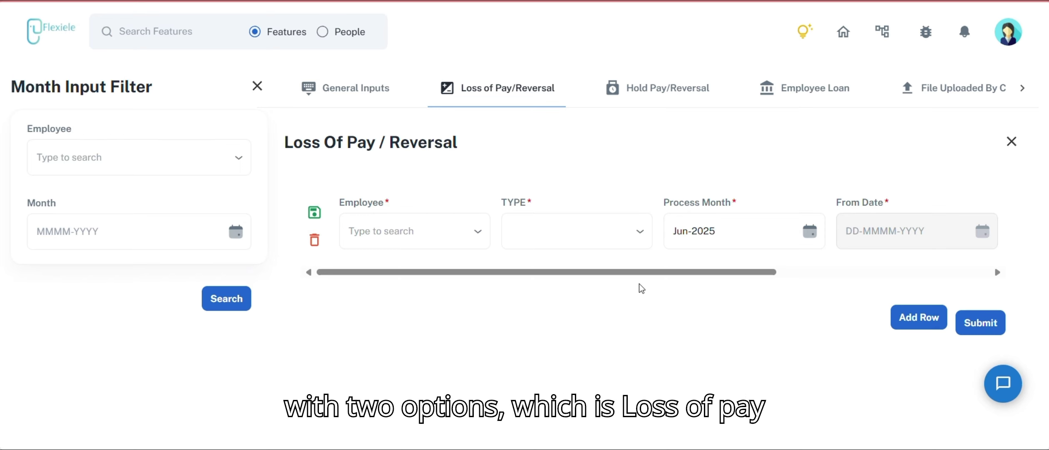
left_click(618, 236)
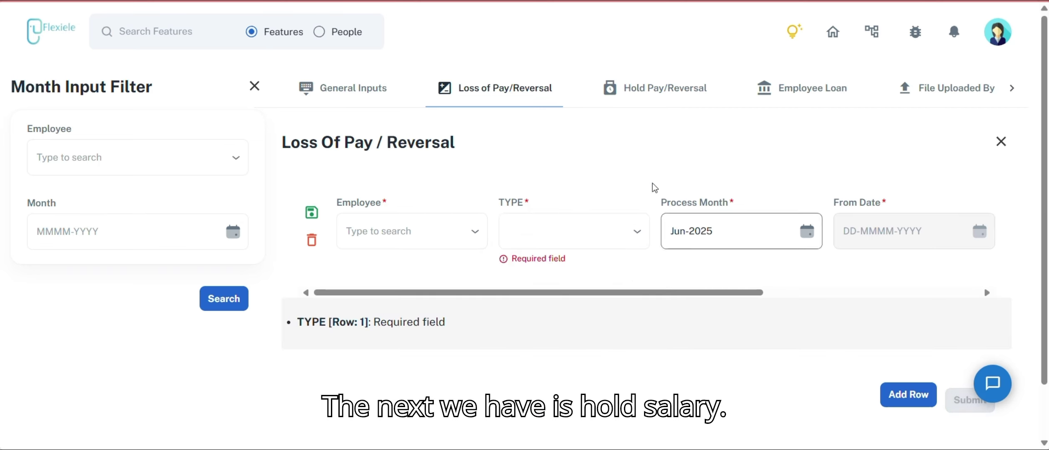
Review the Hold Salary list and the Employee Loan list, including the loan list's Status and Actions columns
left_click(640, 97)
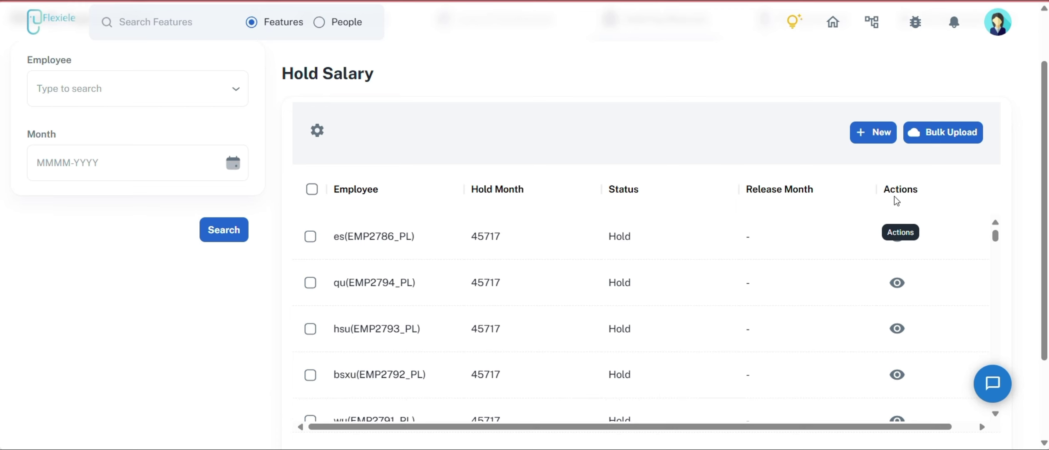
scroll(896, 202, "up", 2)
left_click(826, 95)
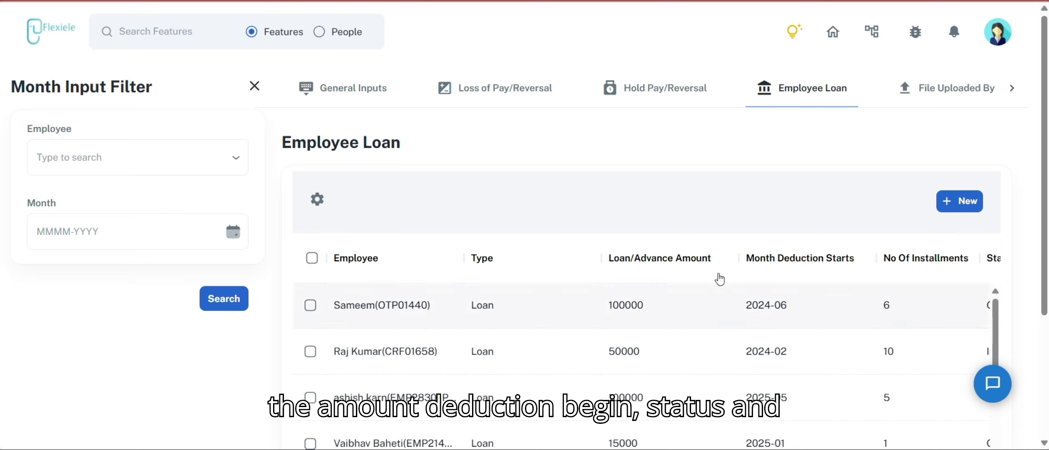
scroll(682, 237, "down", 2)
left_click_drag(679, 427, 862, 427)
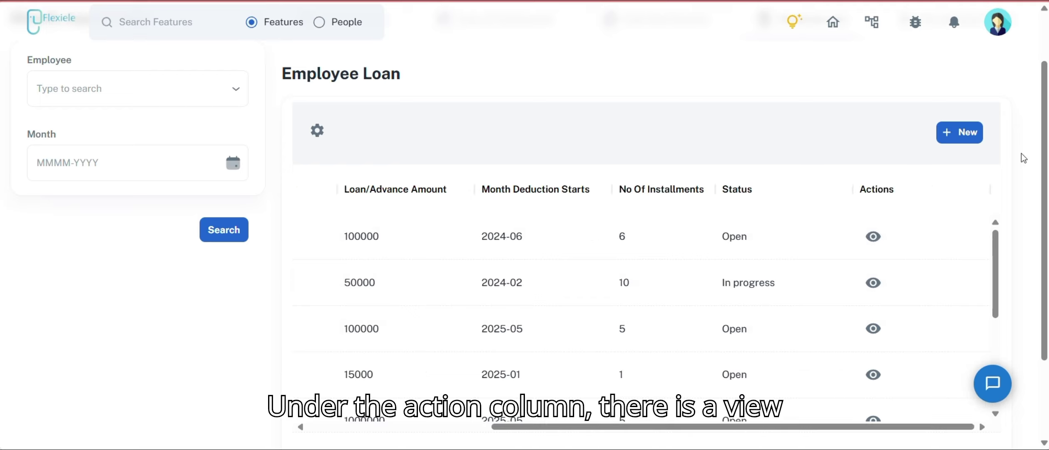
View the first employee loan's record and examine its loan details and Monthly Deduction schedule
left_click(874, 236)
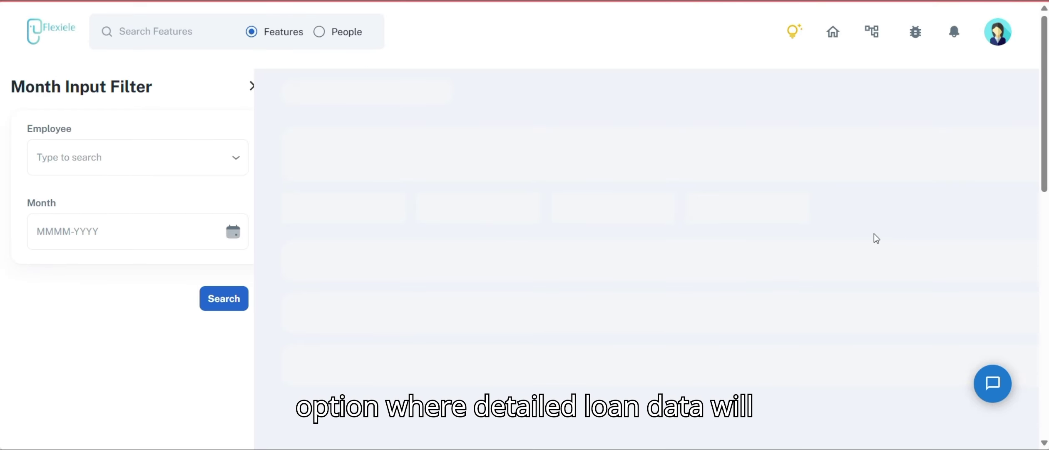
scroll(873, 233, "down", 5)
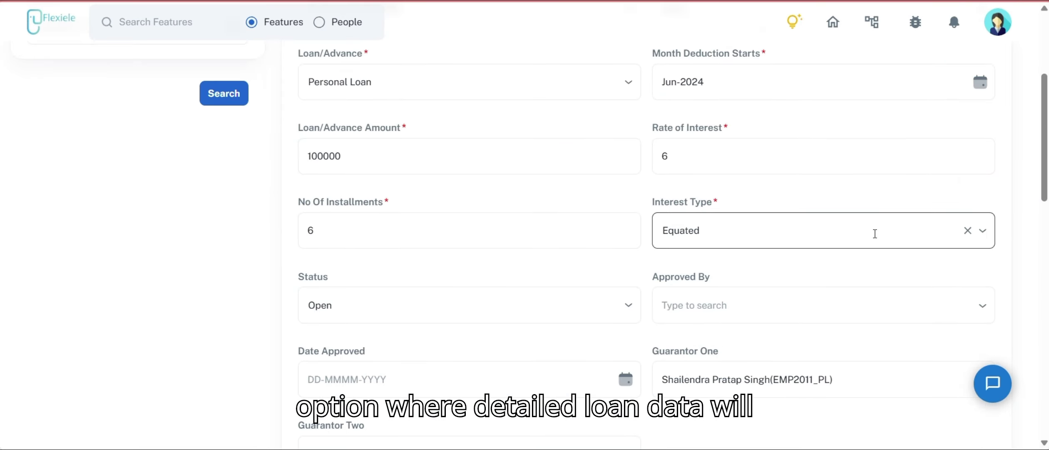
scroll(875, 233, "up", 2)
scroll(875, 233, "down", 8)
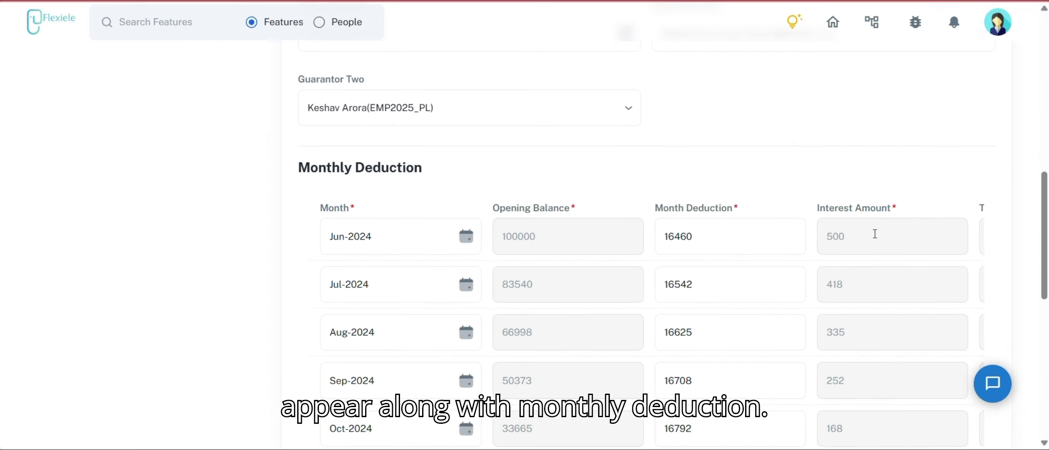
scroll(875, 234, "down", 2)
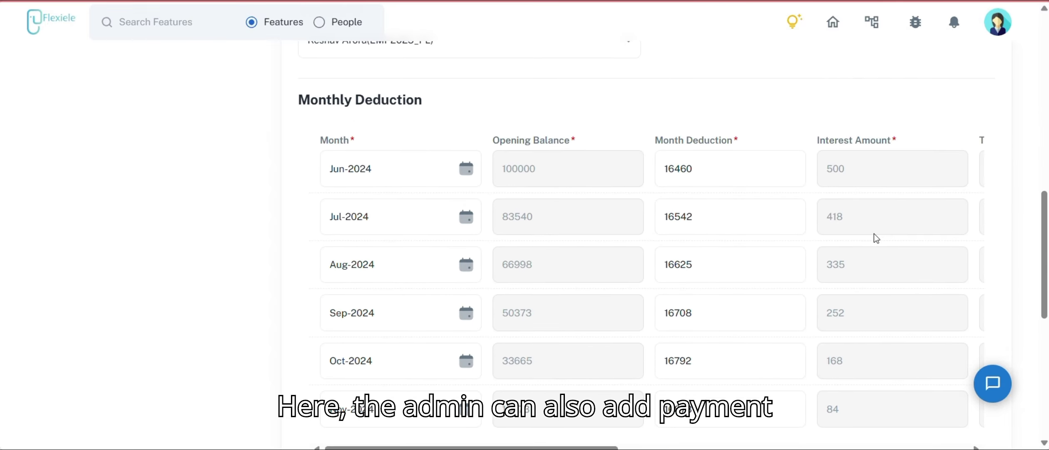
scroll(874, 233, "up", 8)
scroll(435, 282, "up", 2)
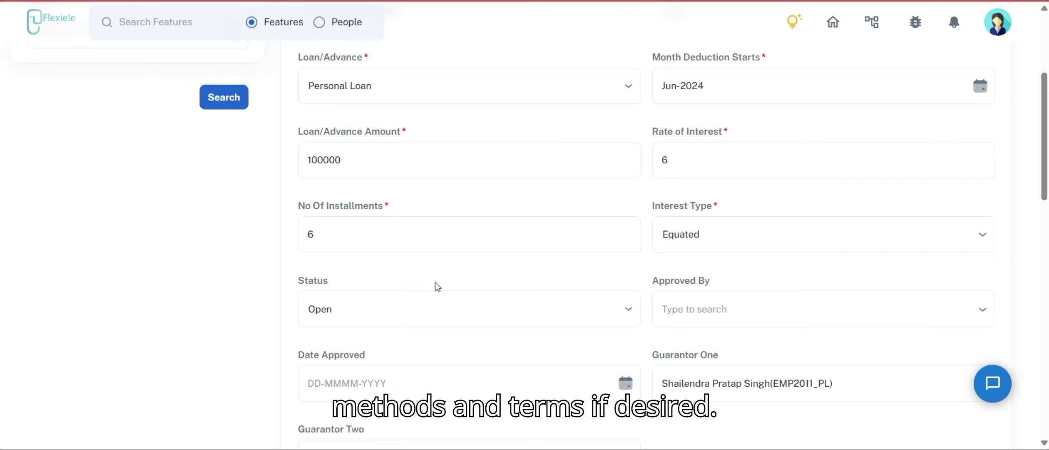
scroll(435, 282, "up", 5)
Search features for "migrat", open Migrate Data under HR Admin and view the Form options without choosing one
left_click(60, 28)
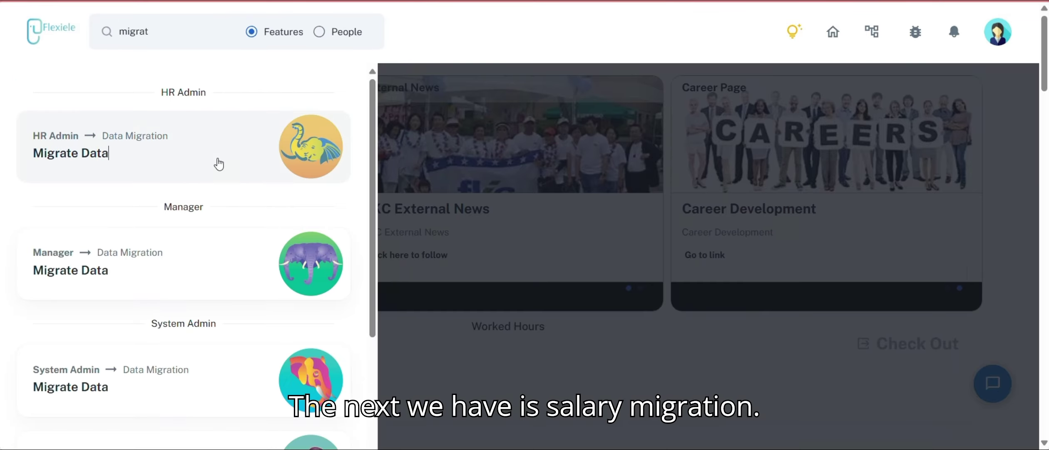
left_click(216, 164)
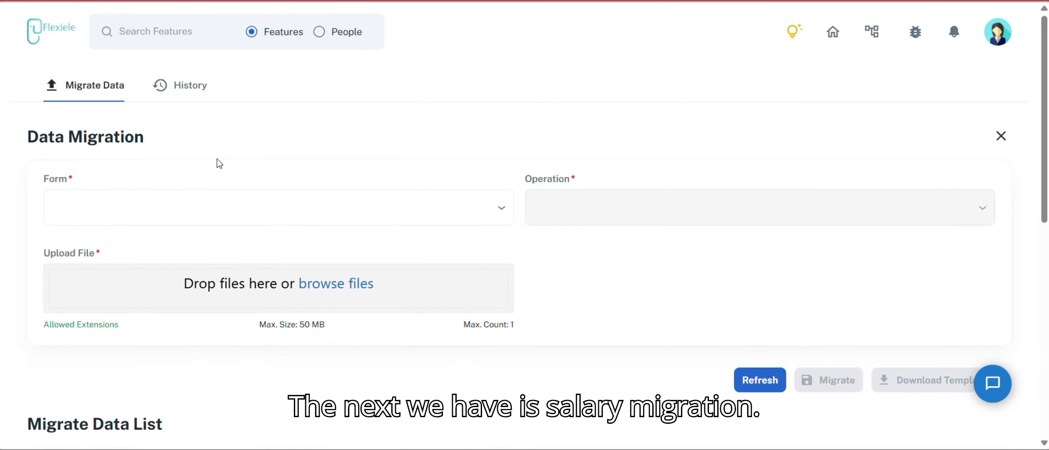
scroll(282, 169, "down", 2)
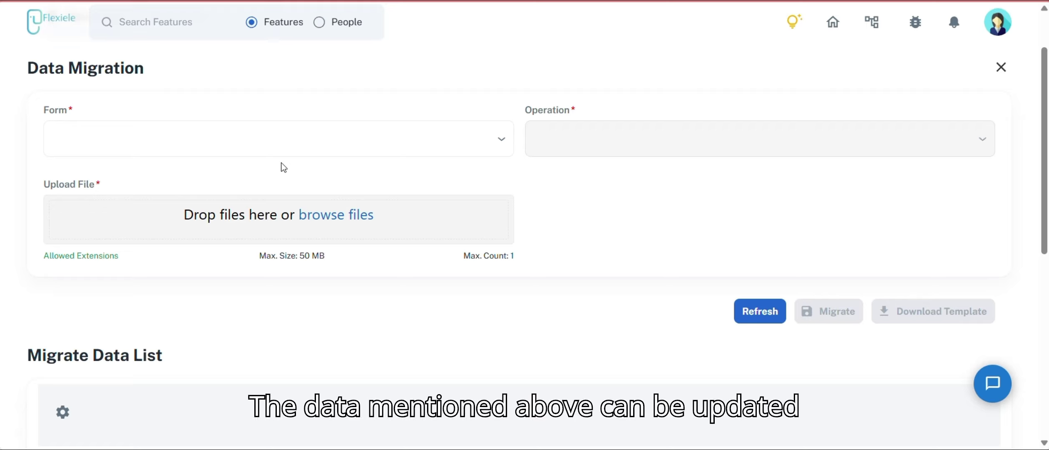
left_click(282, 149)
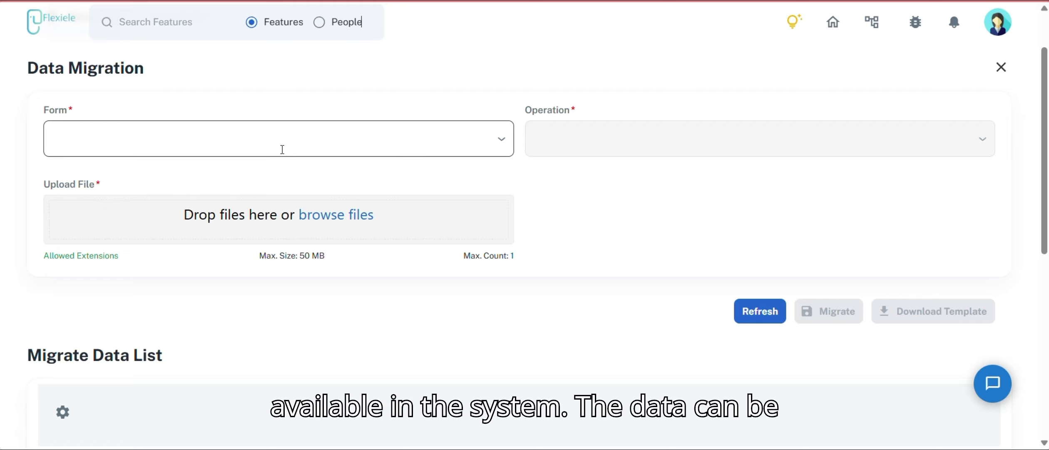
Look over the Migrate Data List with its form names, operations, statuses and creation details
scroll(283, 149, "down", 5)
scroll(283, 154, "down", 1)
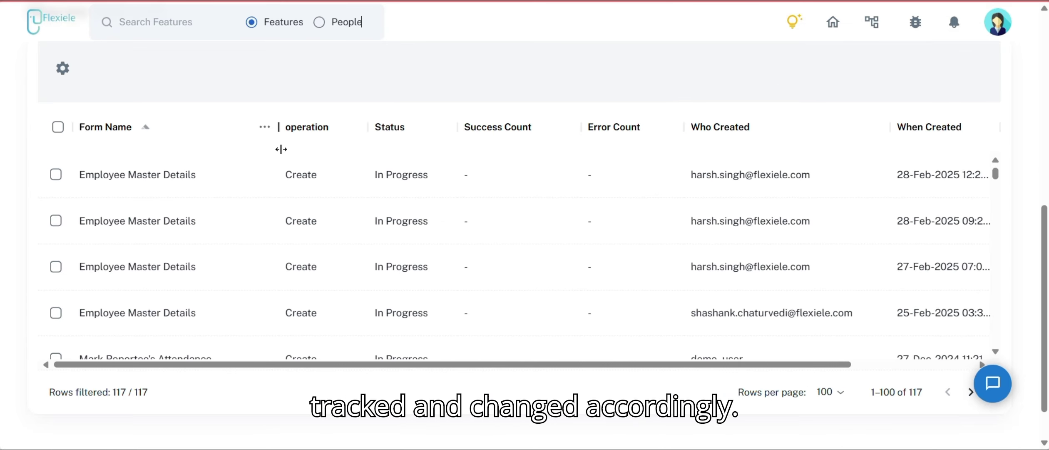
scroll(270, 137, "up", 5)
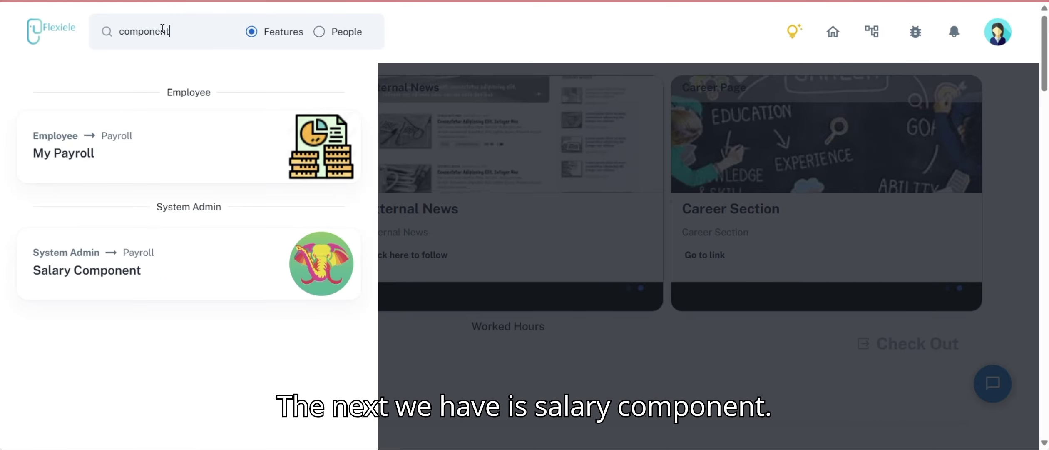
Search features for "component", open Salary Component under System Admin and browse the list of standard components
left_click(171, 261)
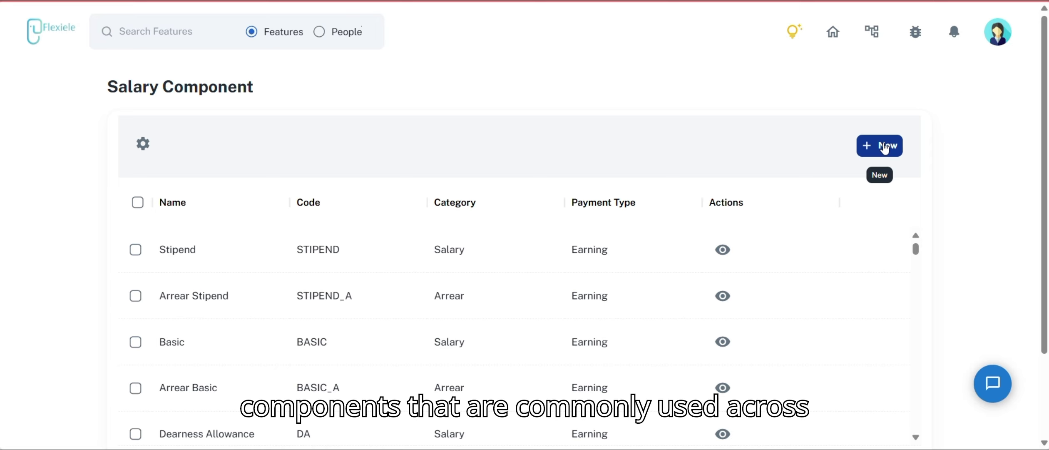
scroll(740, 206, "down", 2)
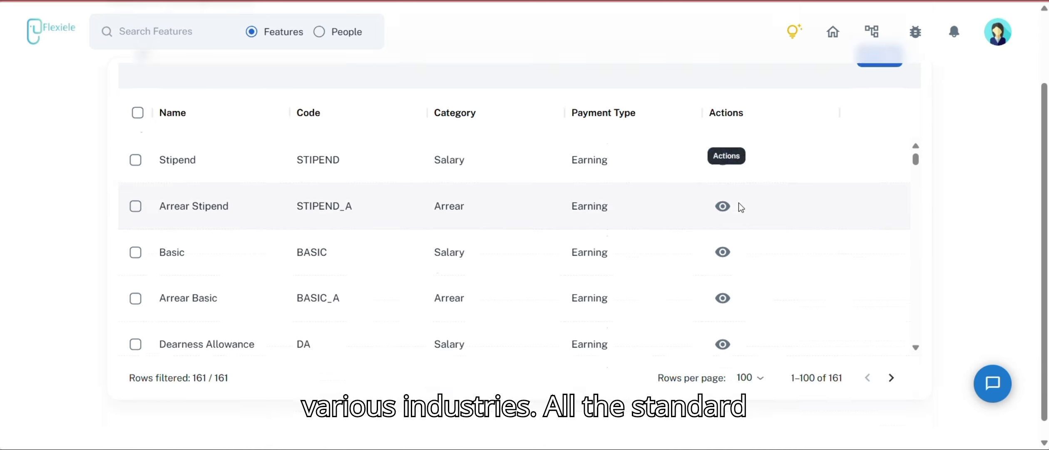
scroll(616, 246, "down", 10)
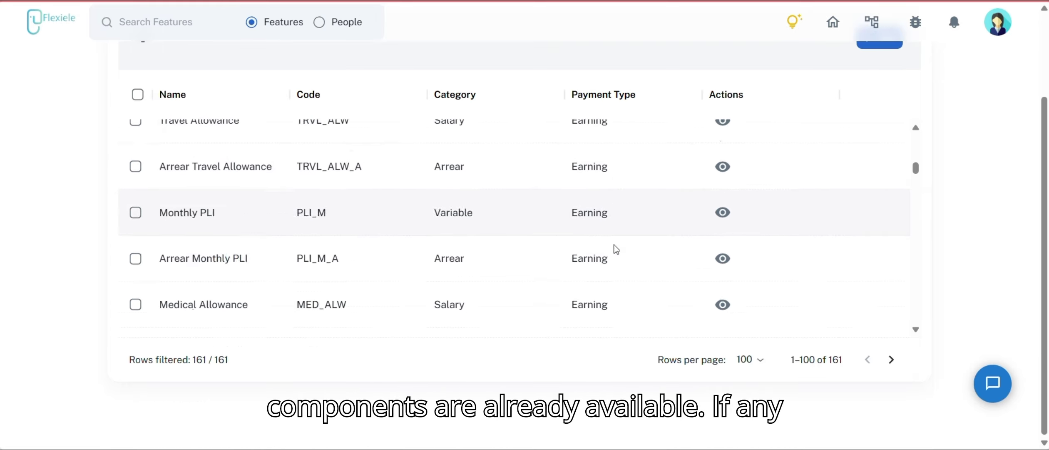
scroll(613, 241, "down", 10)
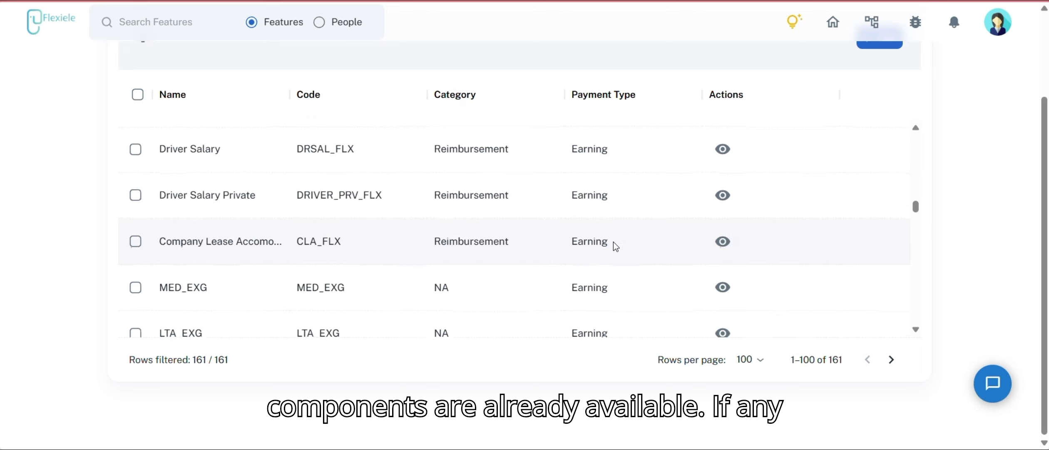
scroll(613, 242, "down", 3)
scroll(613, 242, "up", 10)
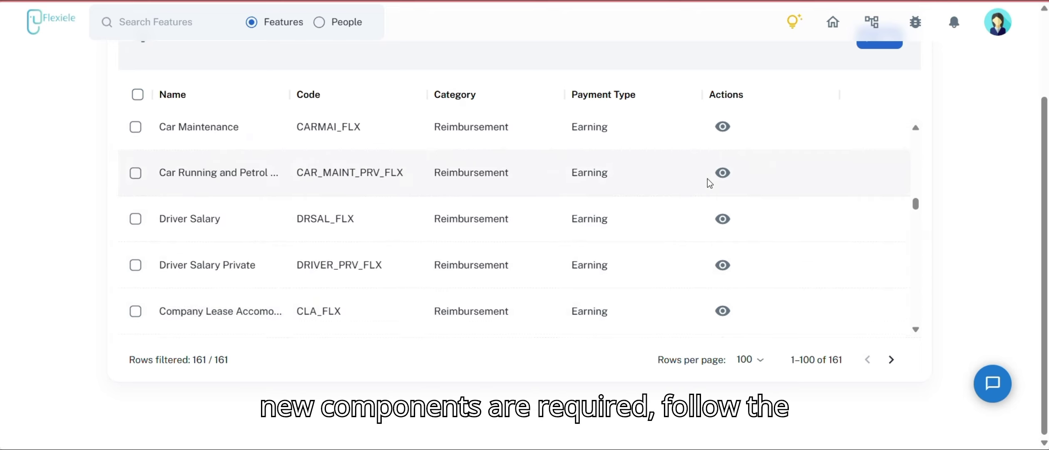
scroll(710, 179, "up", 10)
scroll(930, 187, "up", 3)
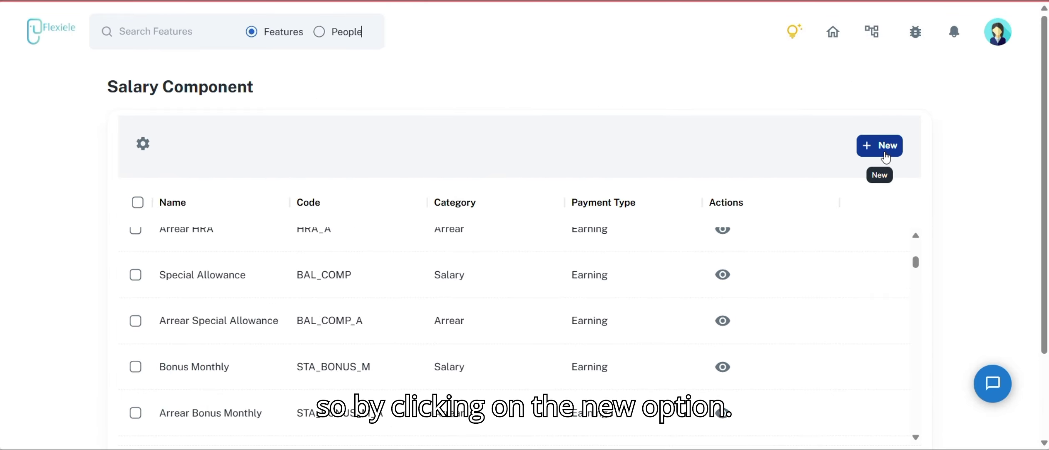
Open a new salary component form and look over the fields of its Salary Component stage
left_click(885, 157)
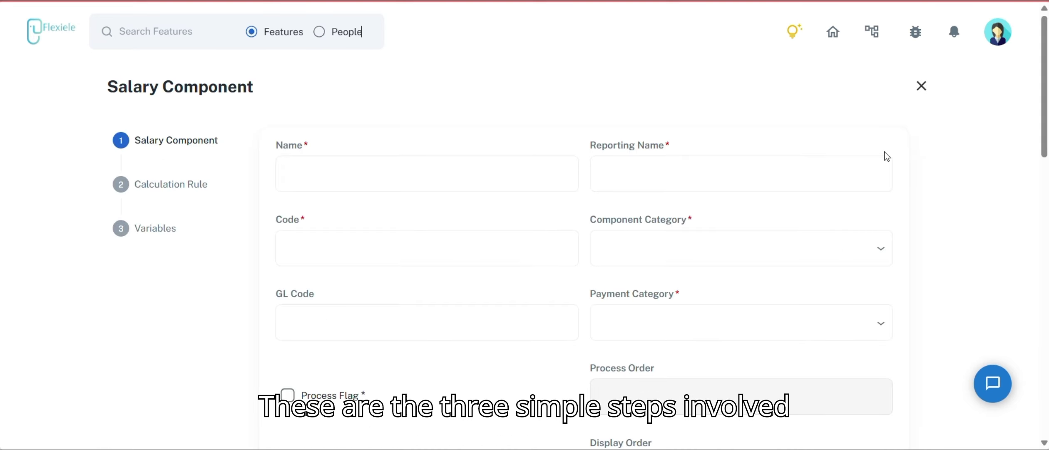
scroll(740, 221, "down", 3)
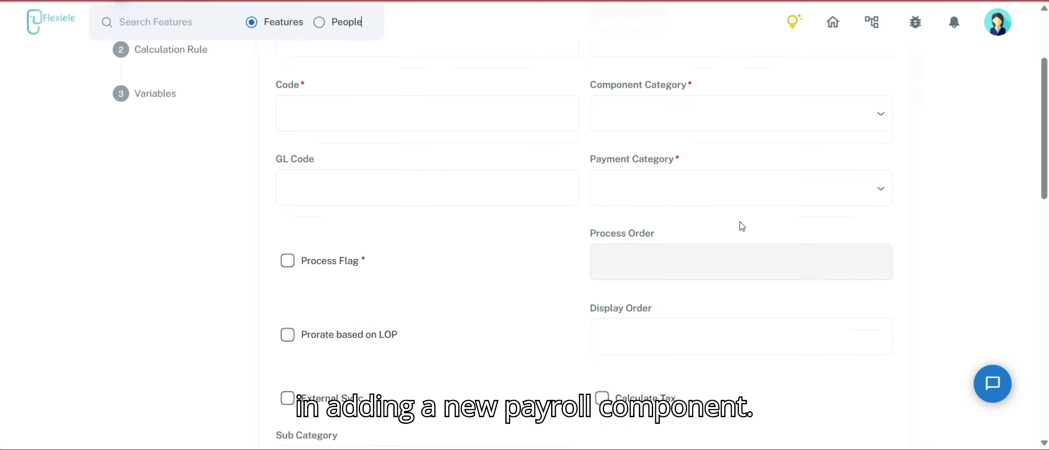
scroll(740, 221, "up", 3)
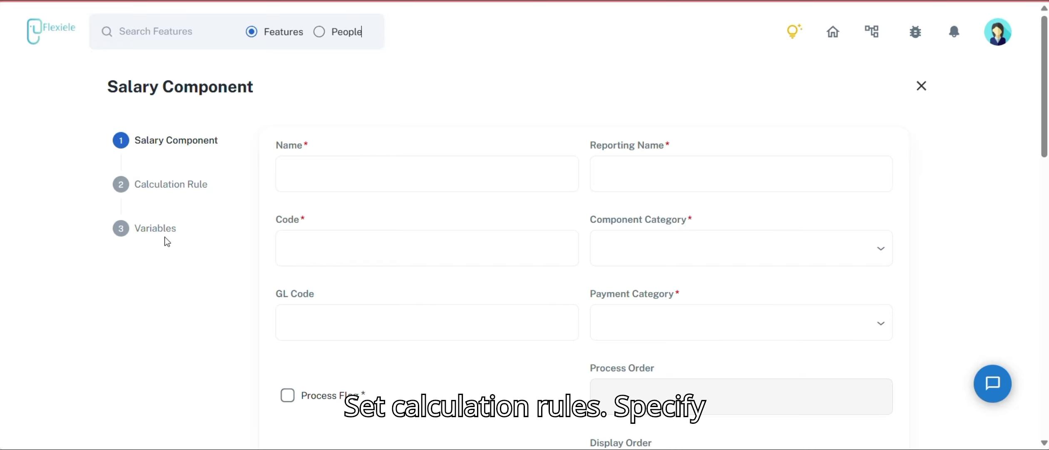
Look over the flags, display order, tax, salary slip and eligibility options further down the salary component form
scroll(608, 298, "down", 3)
scroll(608, 297, "down", 14)
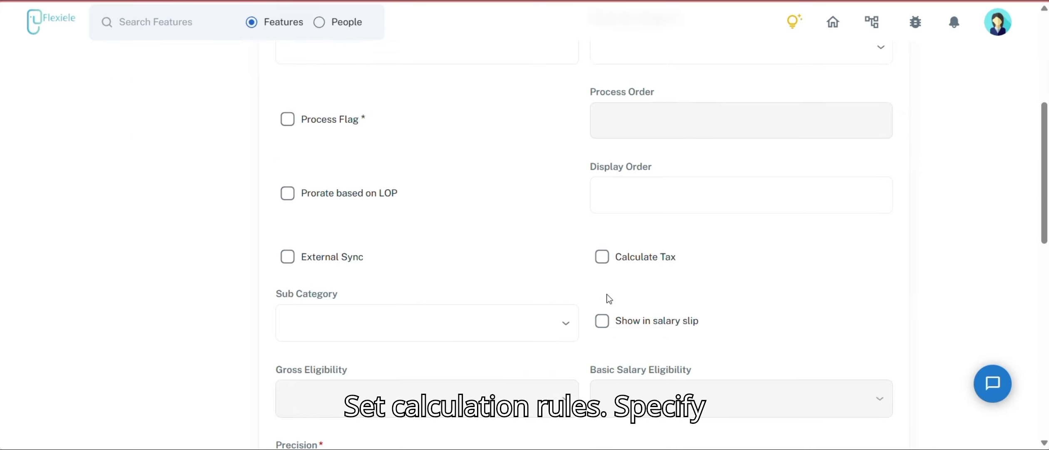
scroll(591, 205, "up", 11)
scroll(591, 205, "up", 6)
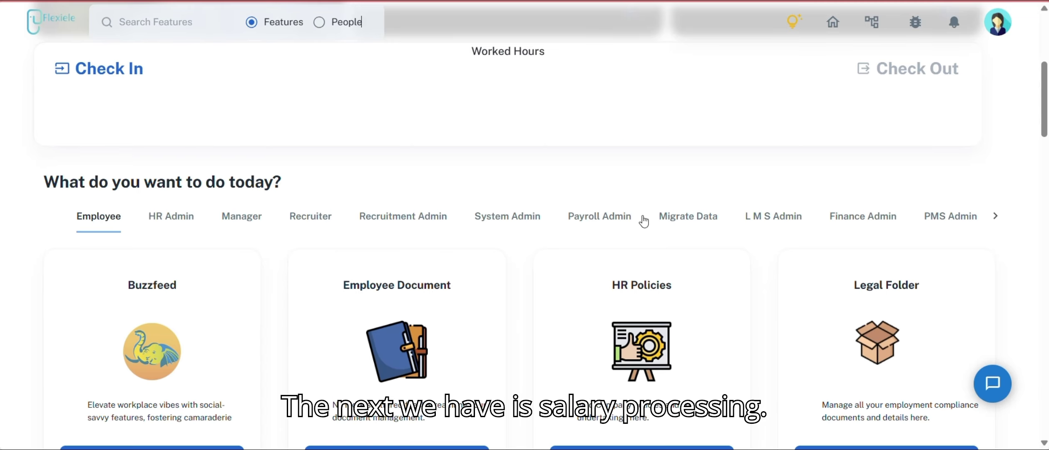
Open Process Salary under Payroll Admin and start a new payroll
left_click(604, 217)
scroll(500, 270, "down", 3)
left_click(375, 329)
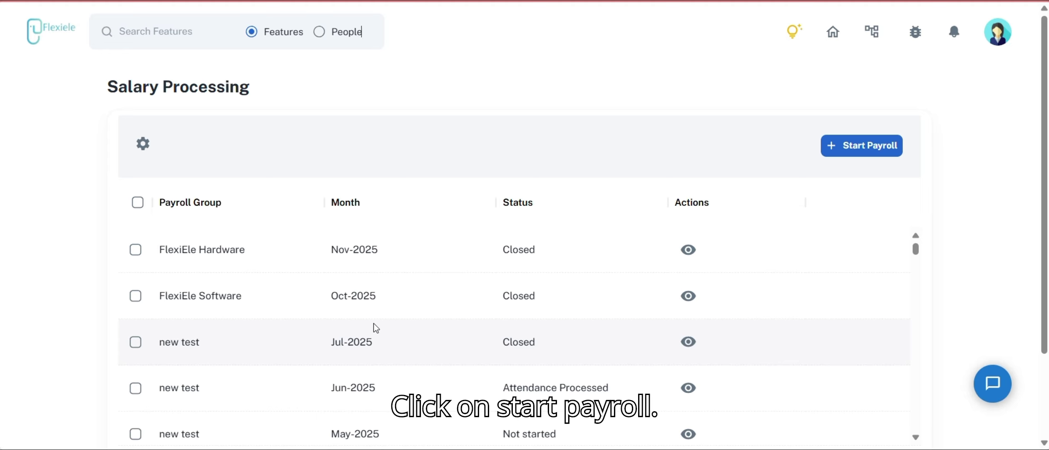
left_click(836, 152)
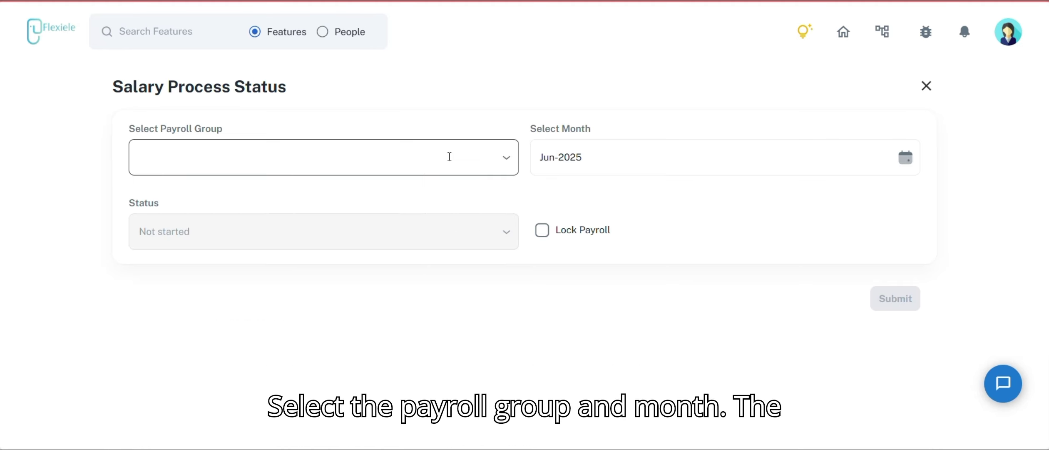
Choose the FlexiEle Hardware payroll group with the month Jun-2025 and submit the salary process
left_click(450, 157)
left_click(576, 158)
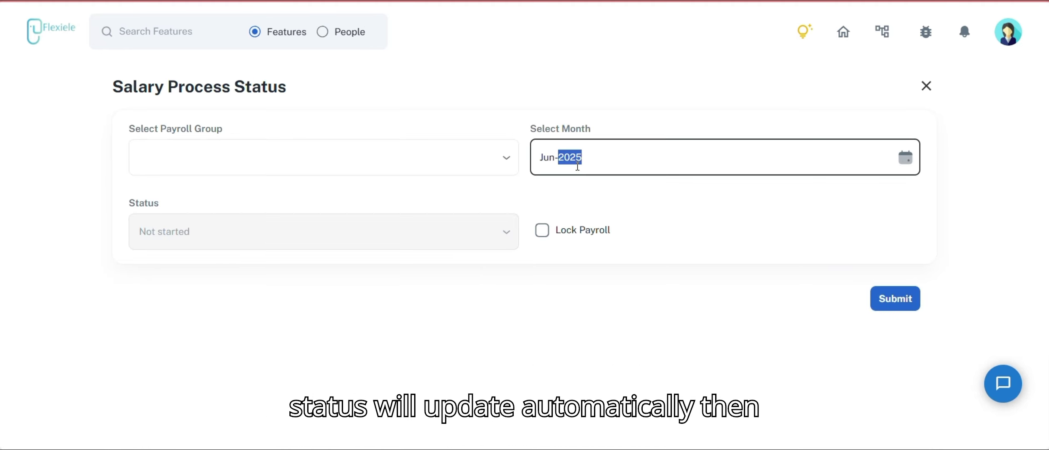
left_click(342, 160)
left_click(309, 190)
left_click(905, 157)
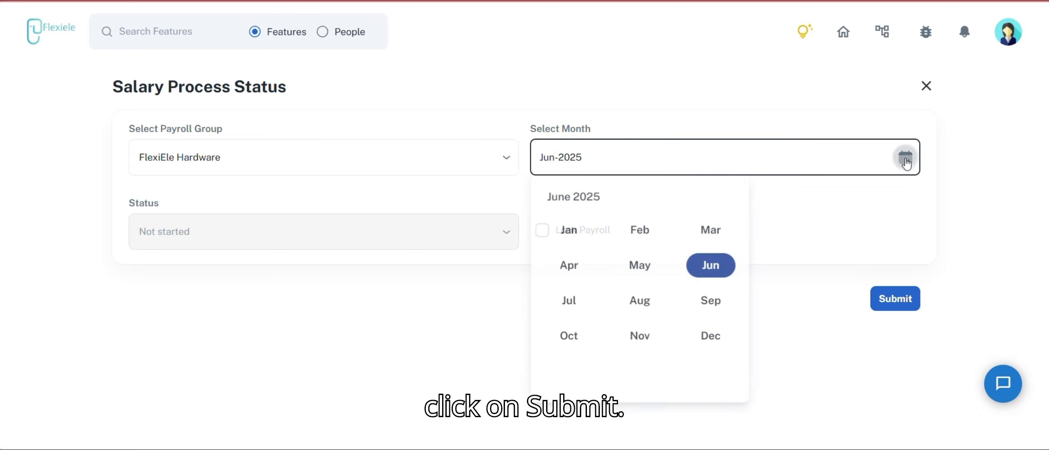
left_click(894, 294)
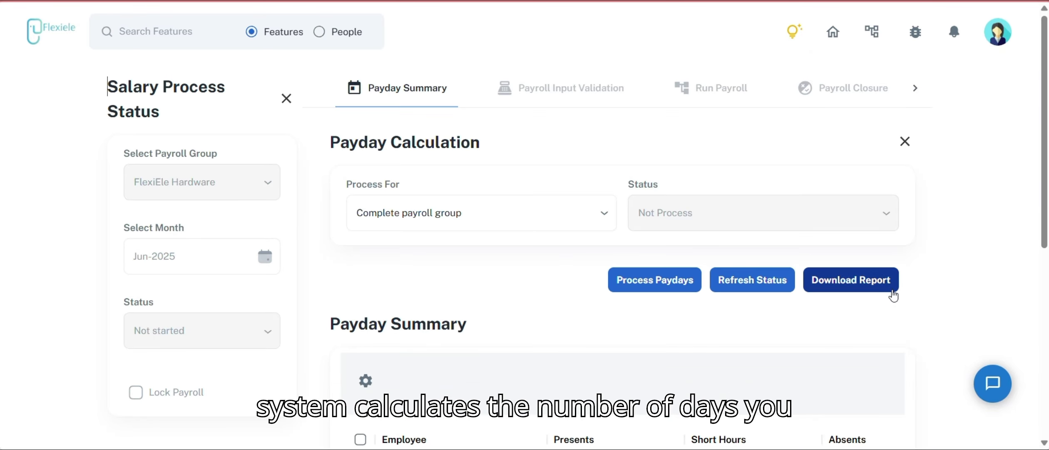
Examine the Payday Calculation options and Payday Summary table, then look through the remaining payroll process stages
scroll(436, 120, "down", 3)
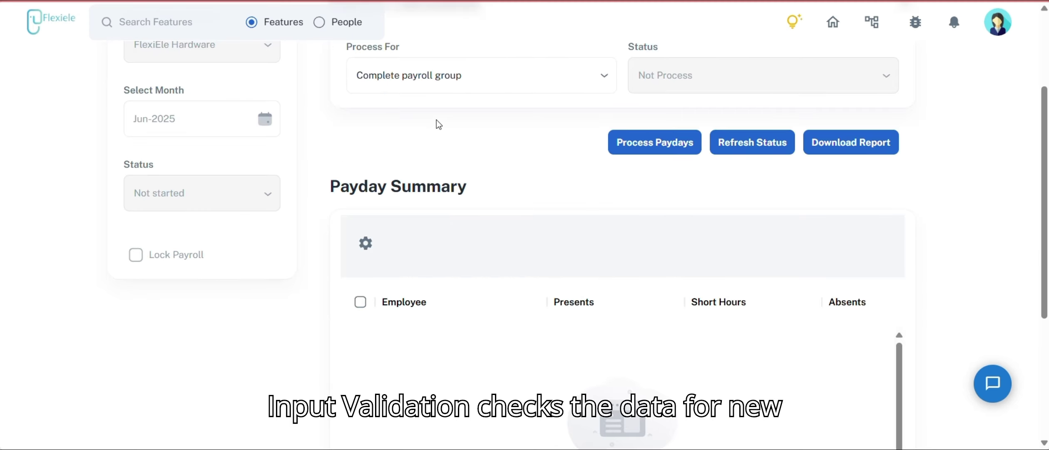
scroll(436, 119, "up", 2)
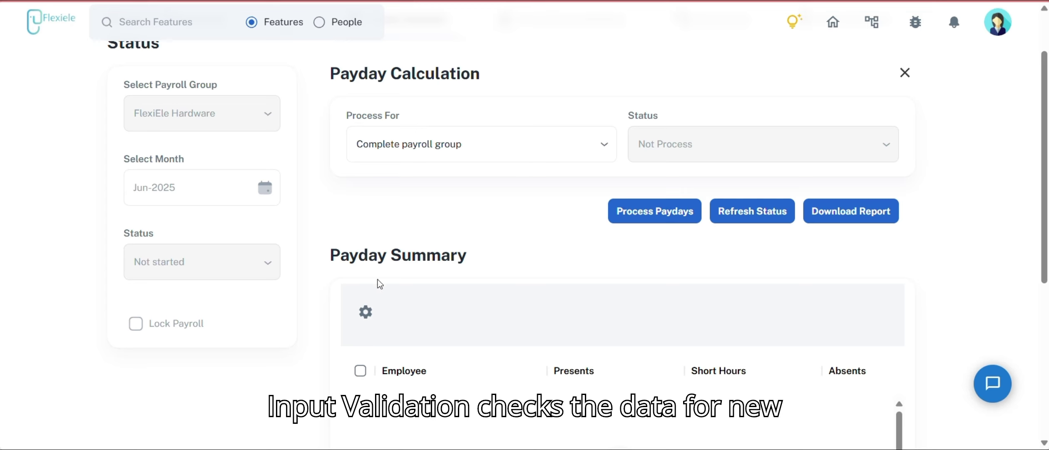
scroll(398, 246, "down", 2)
scroll(431, 196, "down", 2)
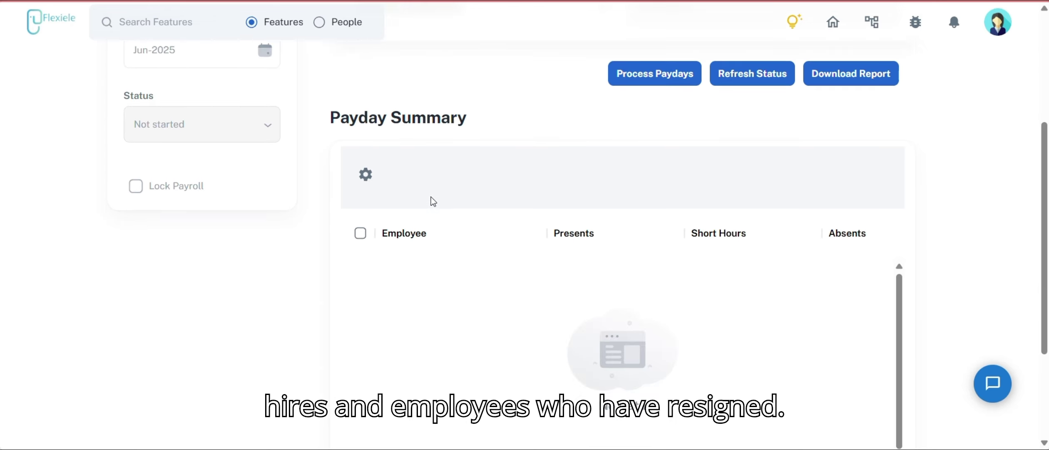
scroll(432, 197, "down", 3)
scroll(431, 197, "up", 10)
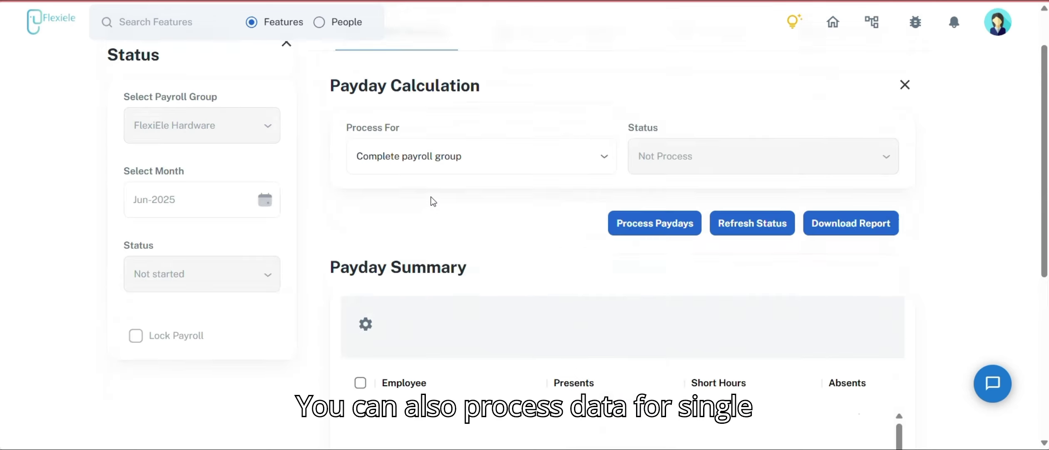
scroll(432, 196, "down", 4)
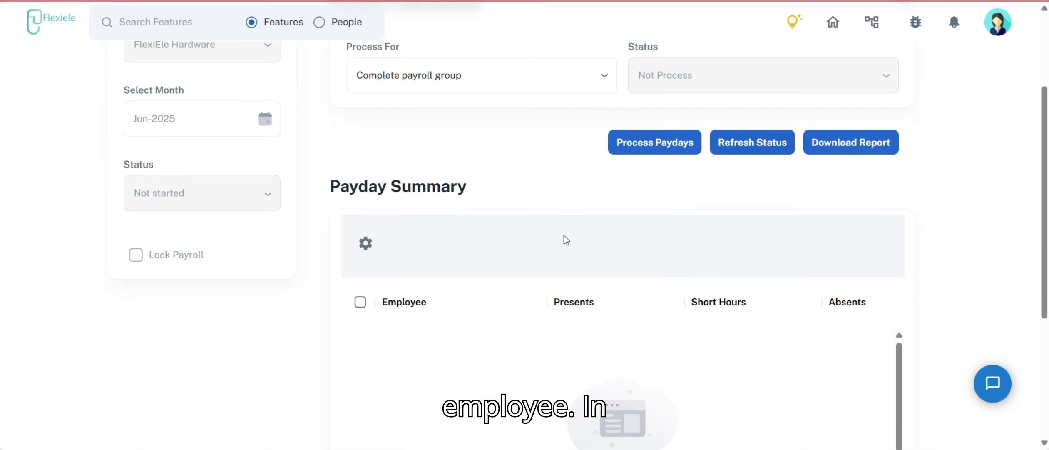
scroll(562, 235, "up", 4)
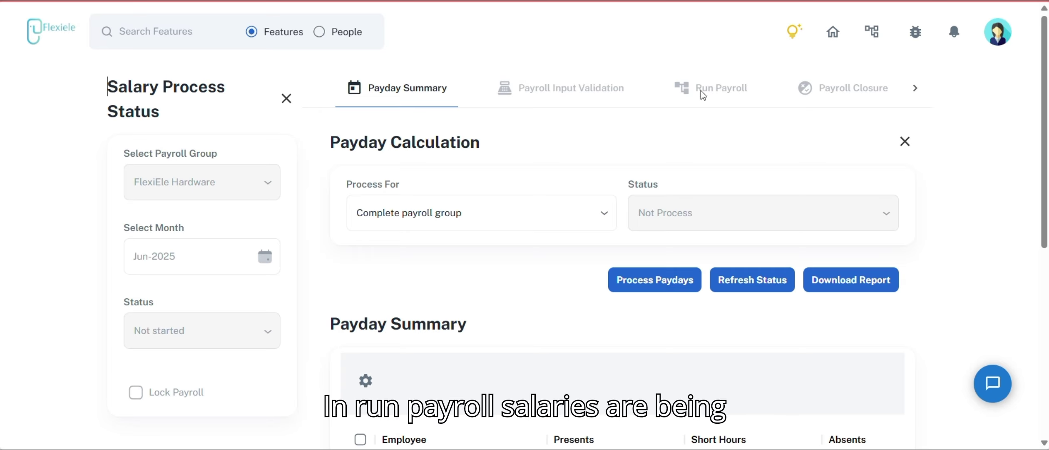
left_click(914, 88)
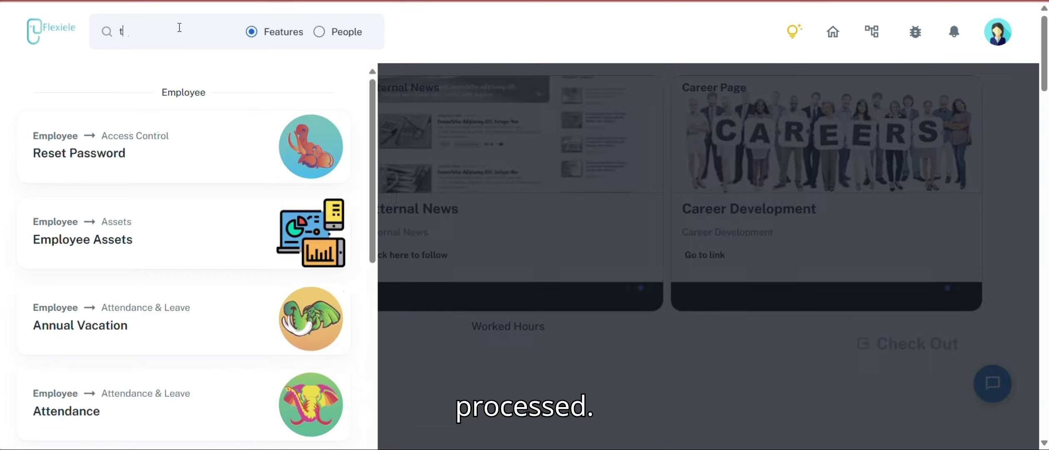
Search features for "Report download" and open the Report Download page
type("ax")
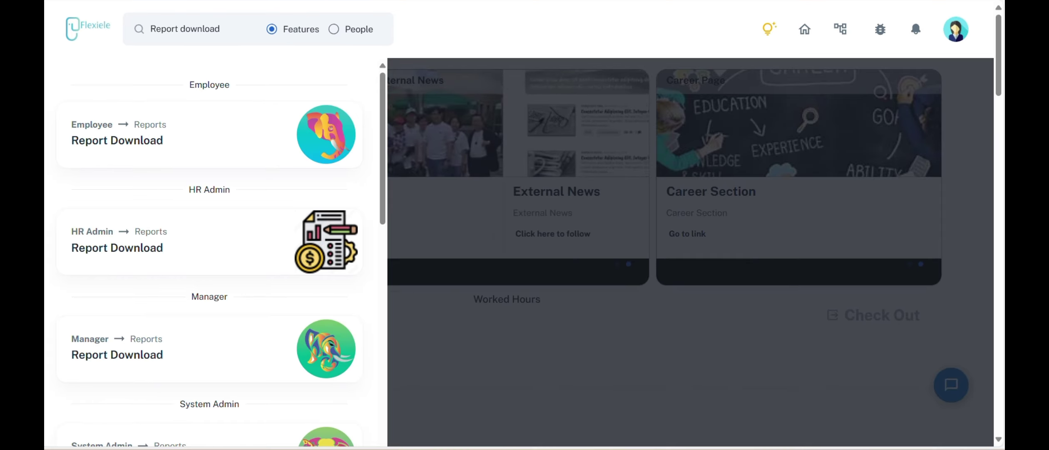
scroll(103, 281, "down", 6)
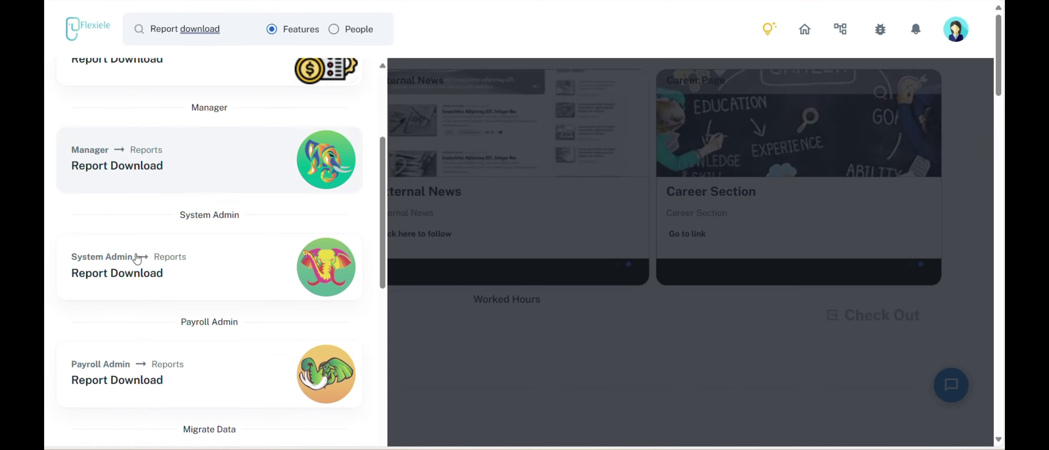
left_click(144, 314)
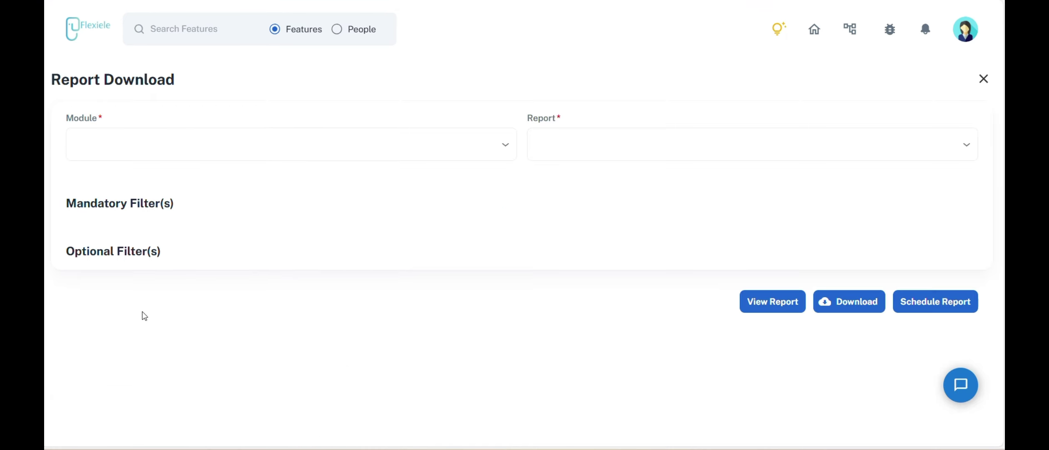
Select the Payroll module for the report download and browse its available reports without choosing one
left_click(360, 143)
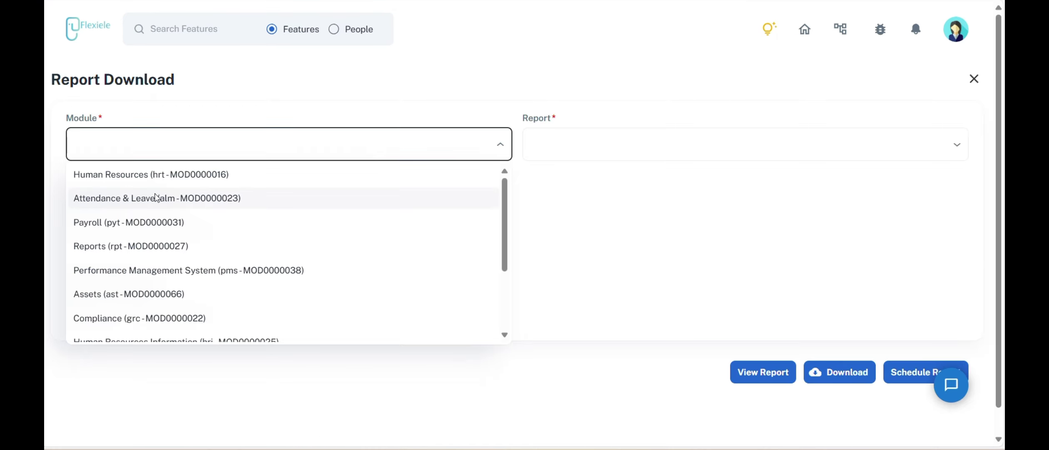
left_click(158, 222)
left_click(611, 143)
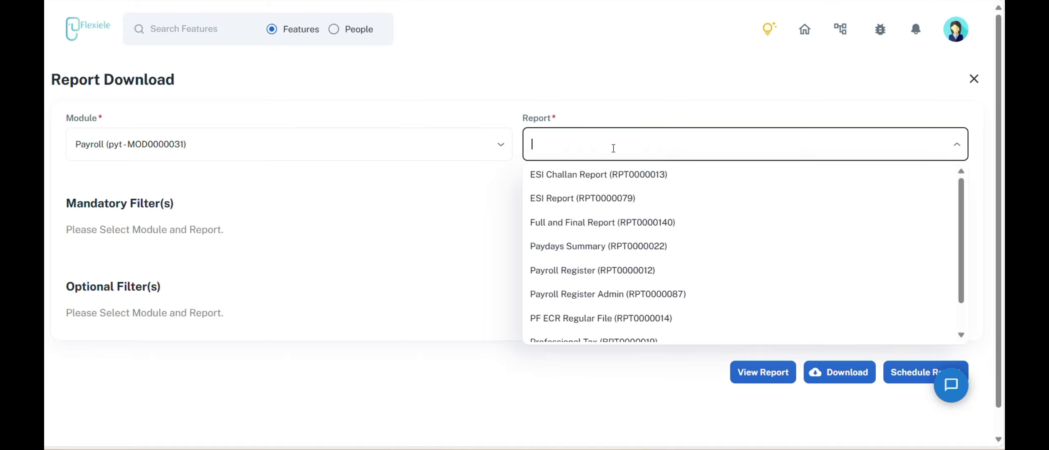
scroll(604, 234, "down", 2)
scroll(614, 293, "up", 3)
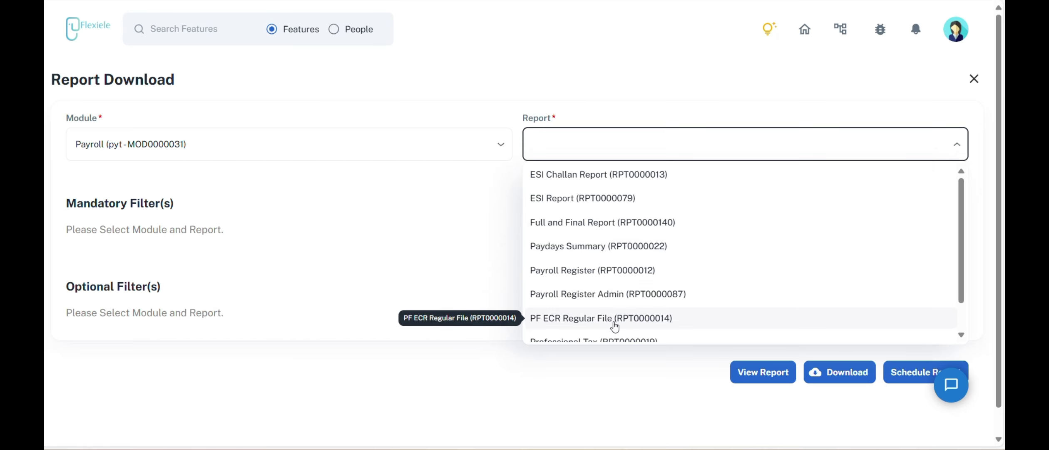
scroll(595, 283, "down", 2)
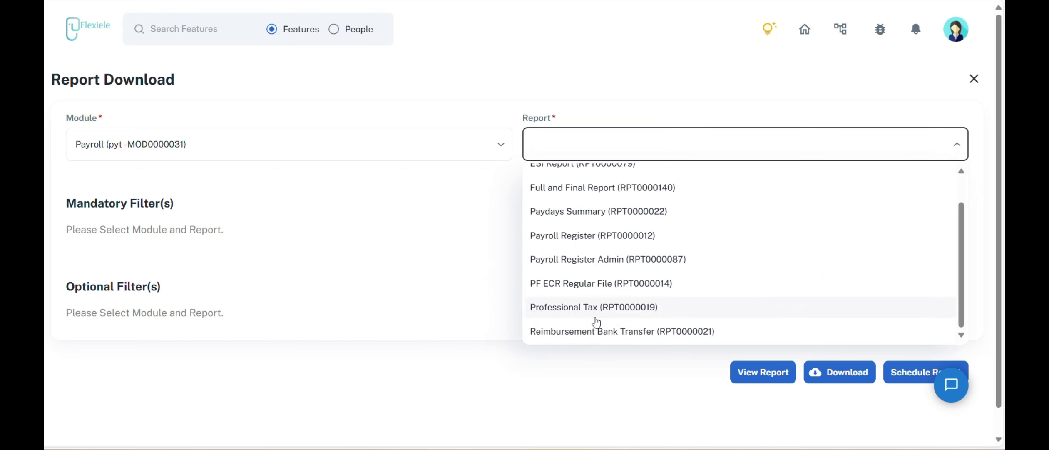
left_click(492, 246)
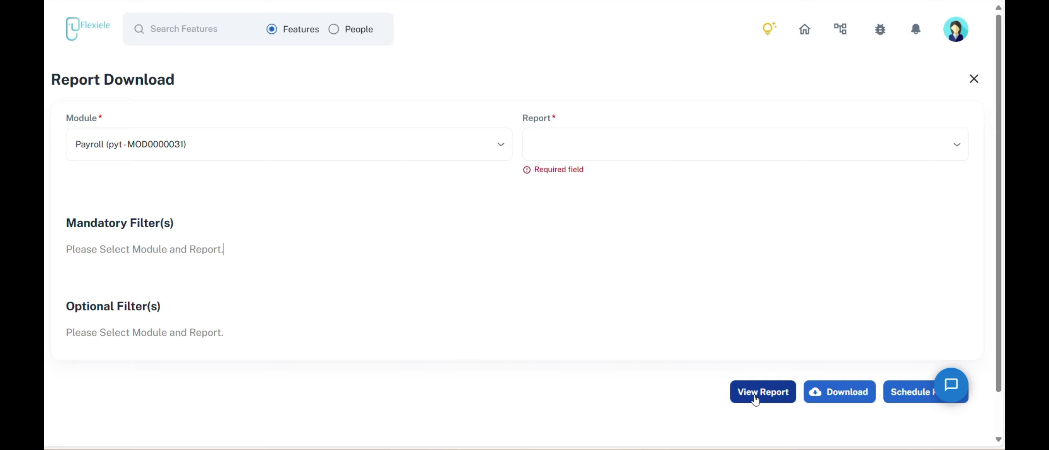
Browse the other modules available for reports, down to Project, and keep the Payroll module
left_click(257, 136)
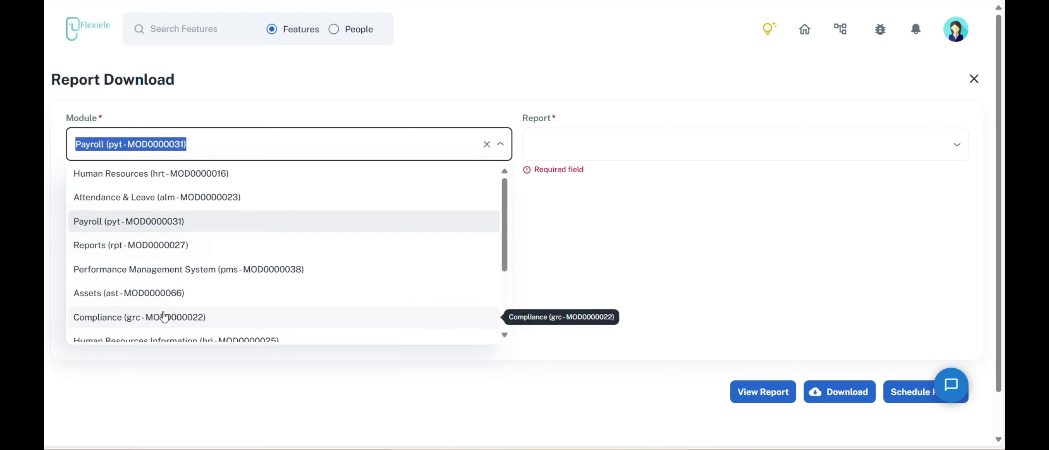
scroll(163, 317, "down", 3)
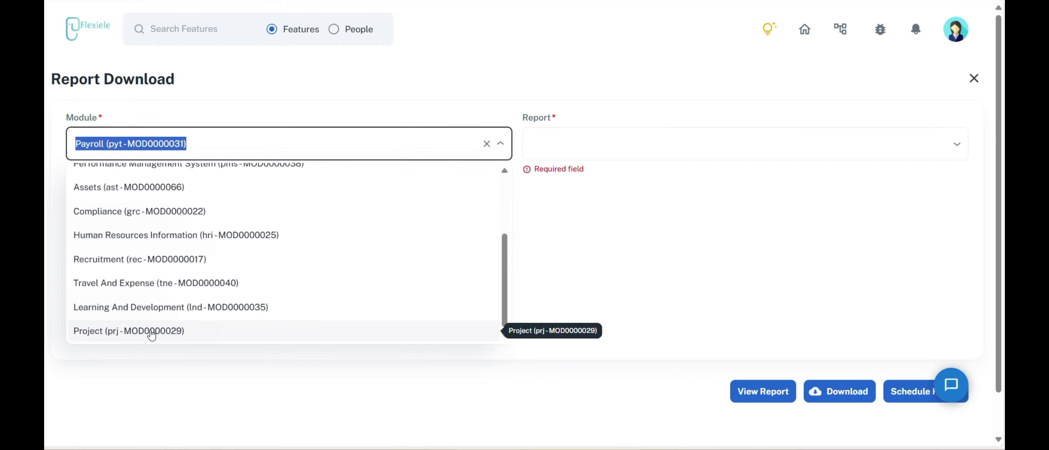
left_click(690, 200)
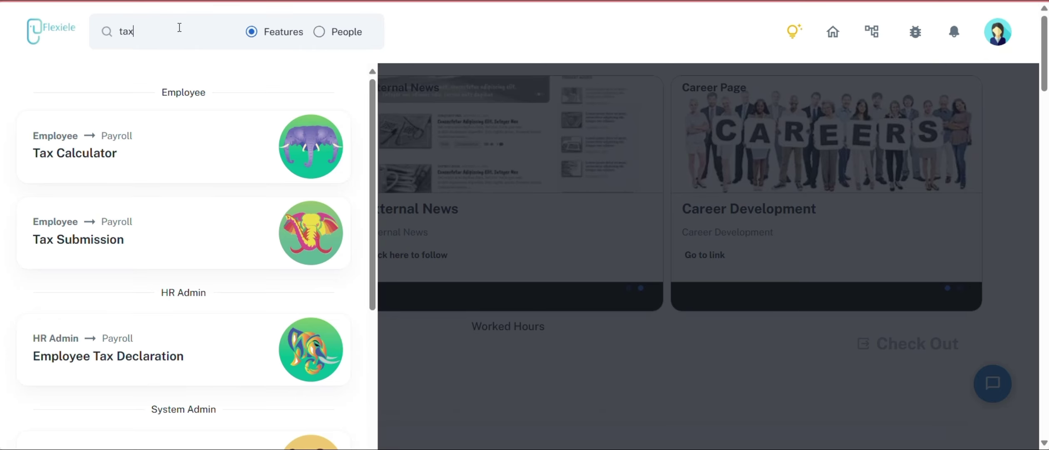
Open Tax Calculator under Employee from a feature search for "tax" and look over the old and new regime comparison
left_click(240, 166)
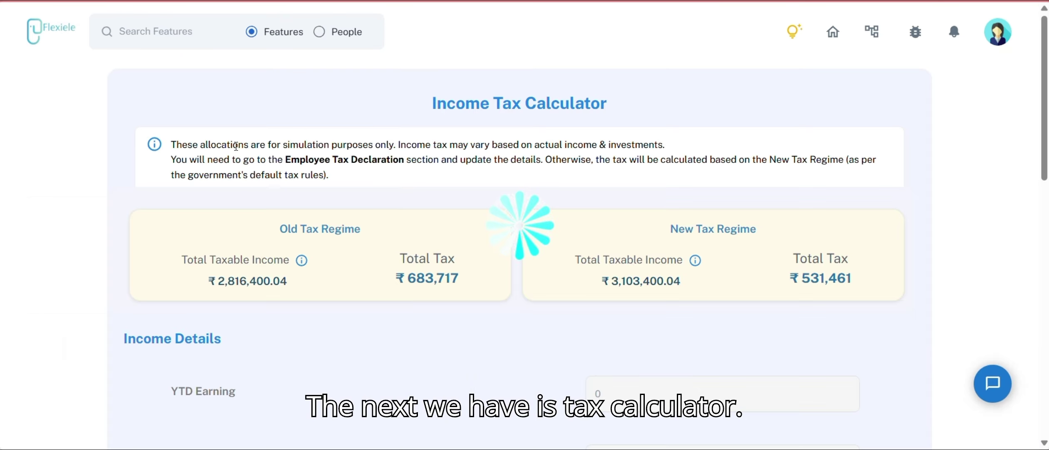
scroll(213, 188, "down", 2)
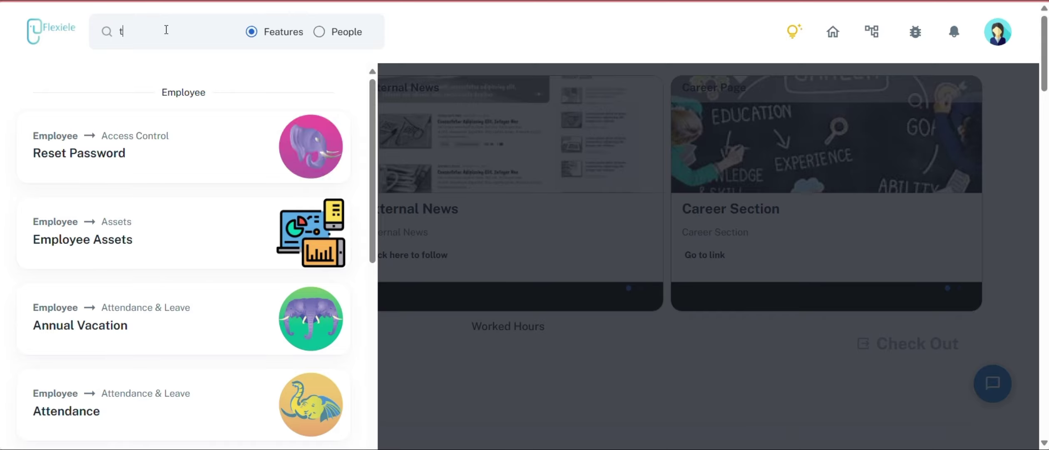
Search features for "tax", open Employee Tax Declaration under HR Admin and confirm the New Tax Regime
type("ax")
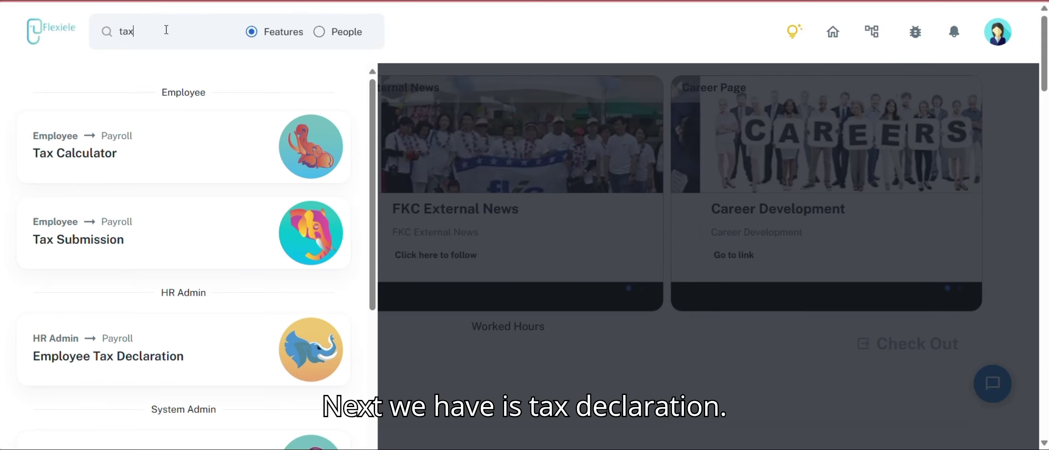
left_click(164, 337)
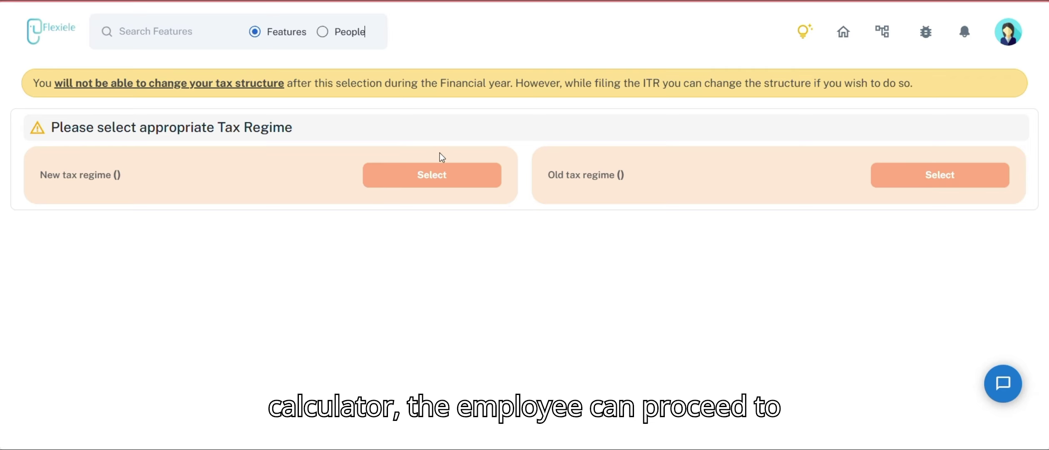
left_click(452, 188)
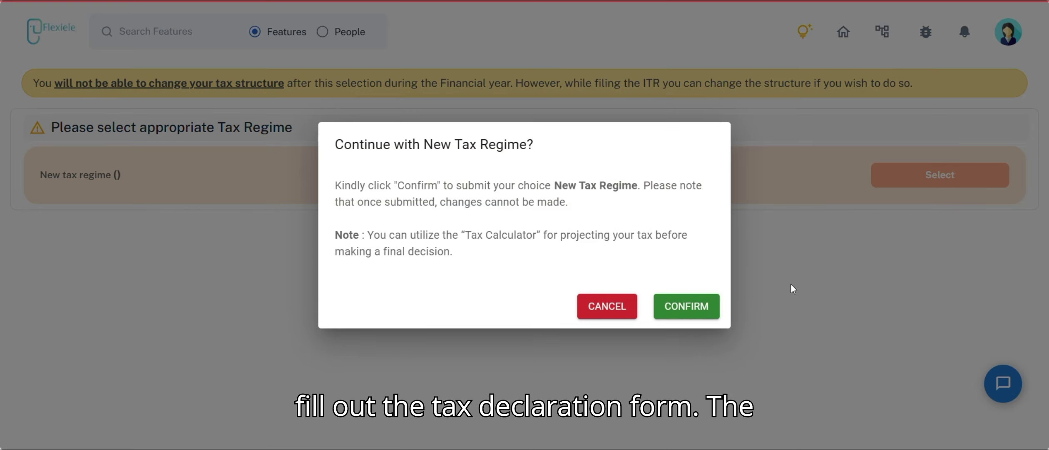
left_click(685, 308)
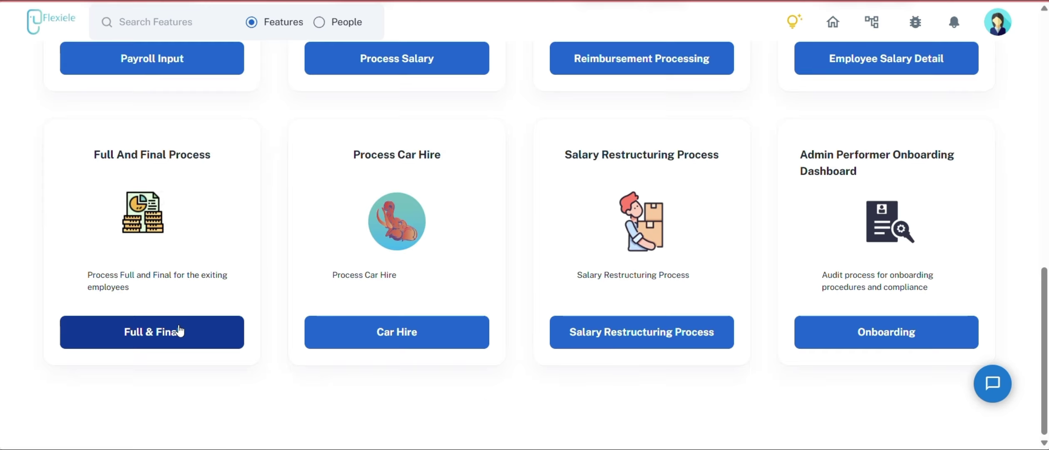
Open the Full And Final Process, select all opened FNF cases and look over their rows in Bulk Process FNF
left_click(179, 330)
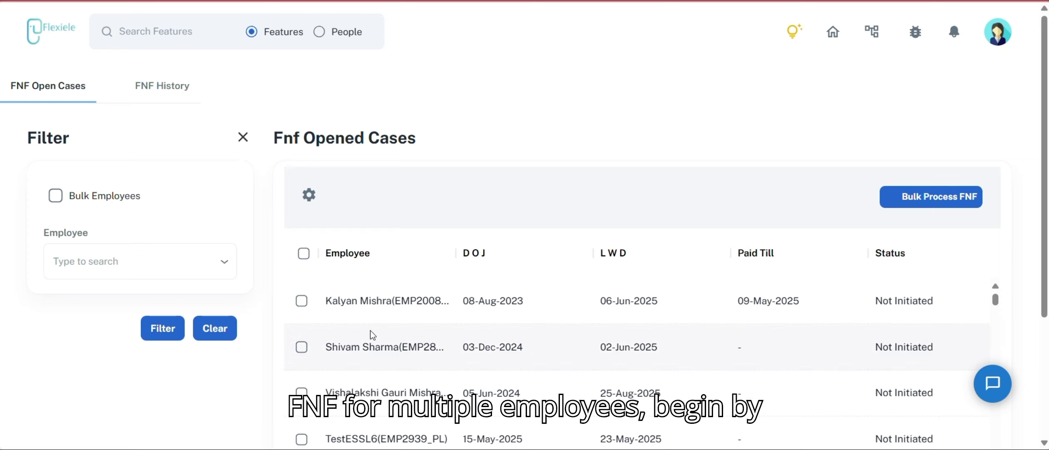
left_click(304, 253)
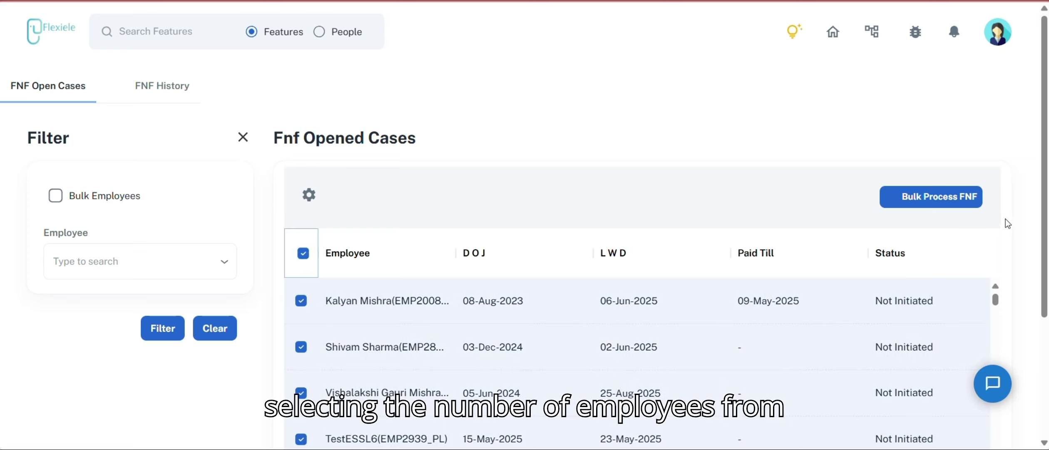
left_click(929, 200)
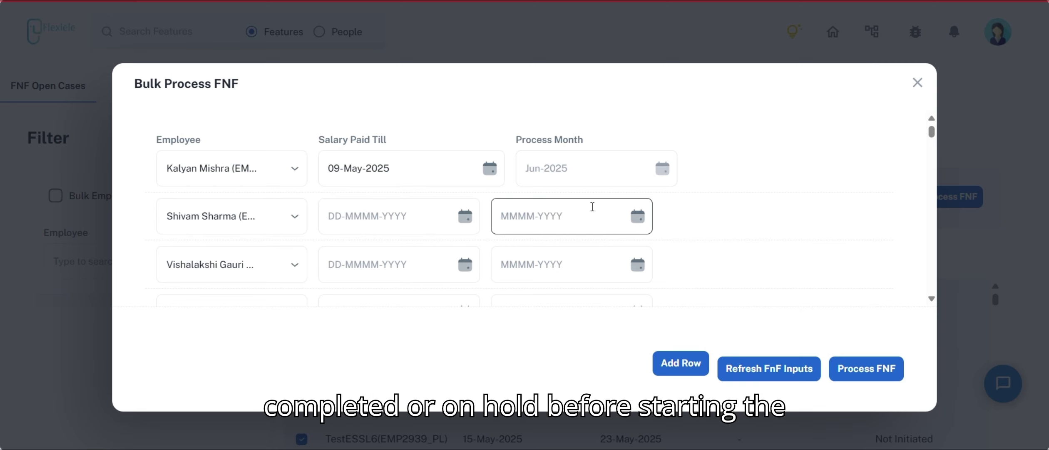
scroll(592, 206, "down", 5)
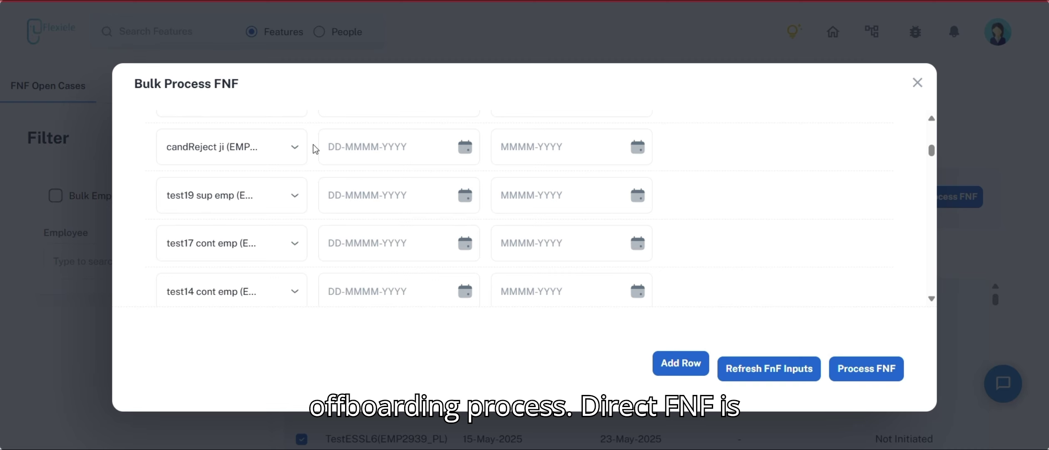
Close Bulk Process FNF without processing and deselect all cases in Fnf Opened Cases
left_click(917, 83)
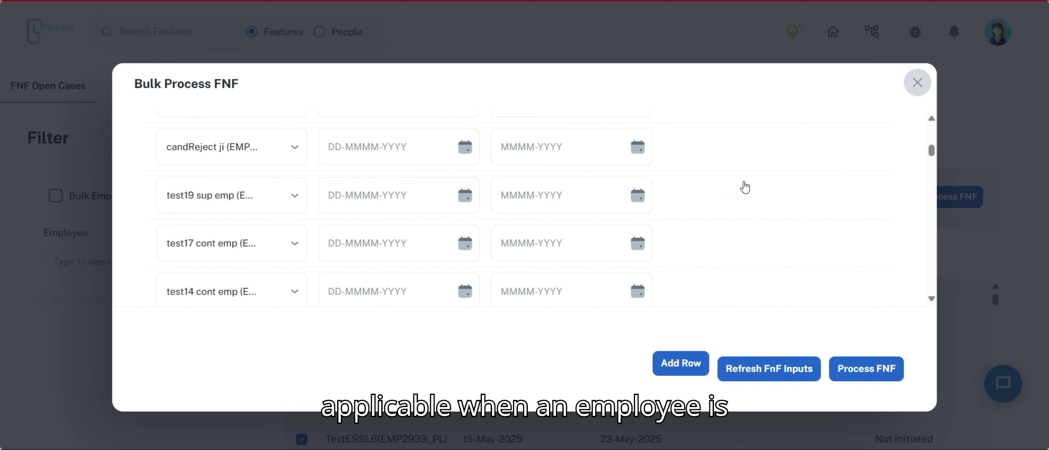
scroll(848, 173, "down", 3)
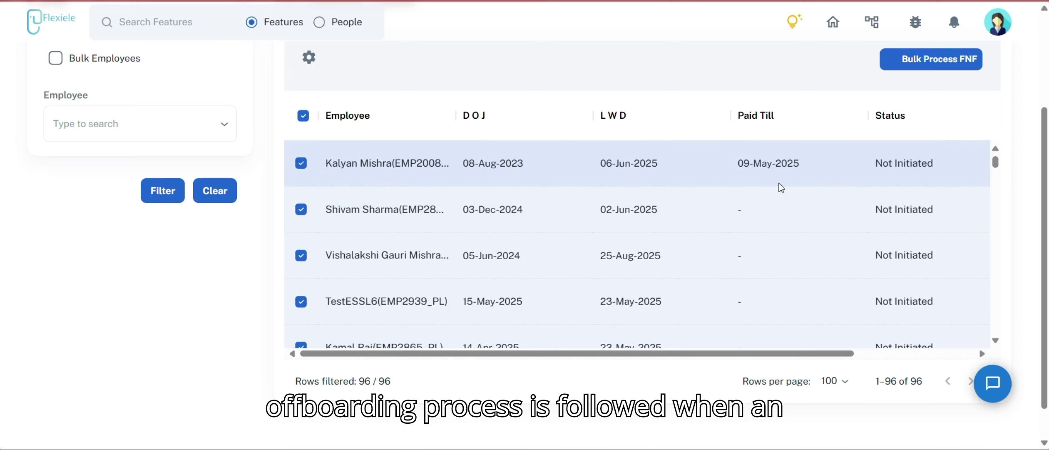
scroll(779, 184, "up", 3)
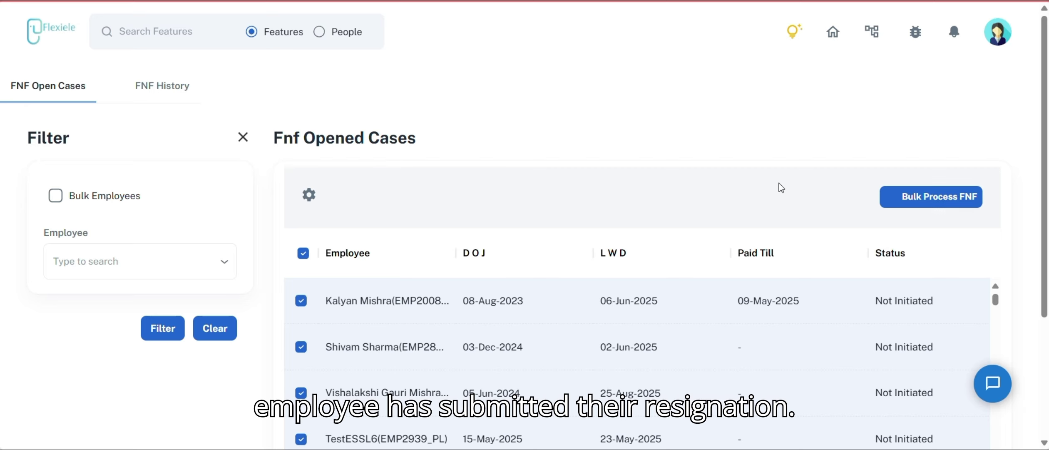
left_click(303, 253)
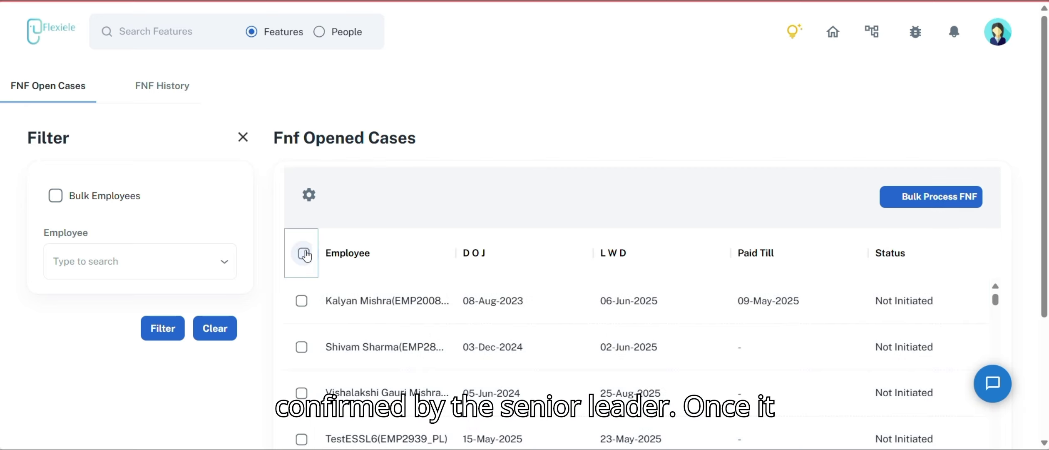
Open the details of a Not Initiated case with last working date 10-May-2025 from the Fnf Opened Cases list
scroll(306, 255, "down", 6)
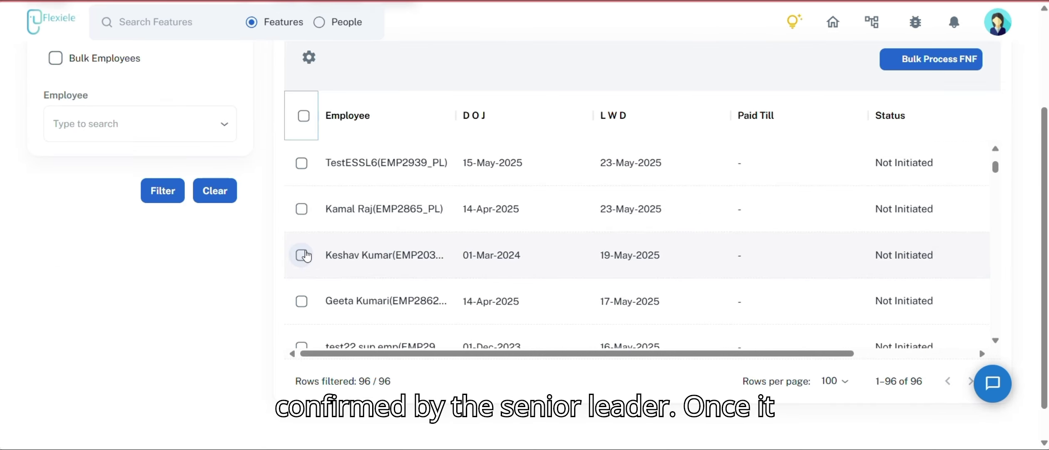
scroll(307, 255, "down", 3)
scroll(306, 255, "down", 3)
scroll(307, 255, "down", 6)
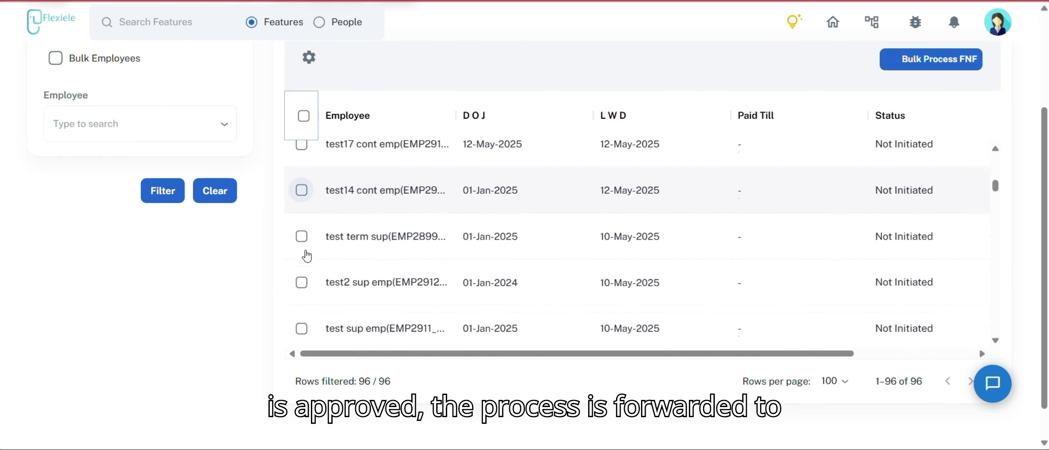
left_click_drag(559, 354, 680, 354)
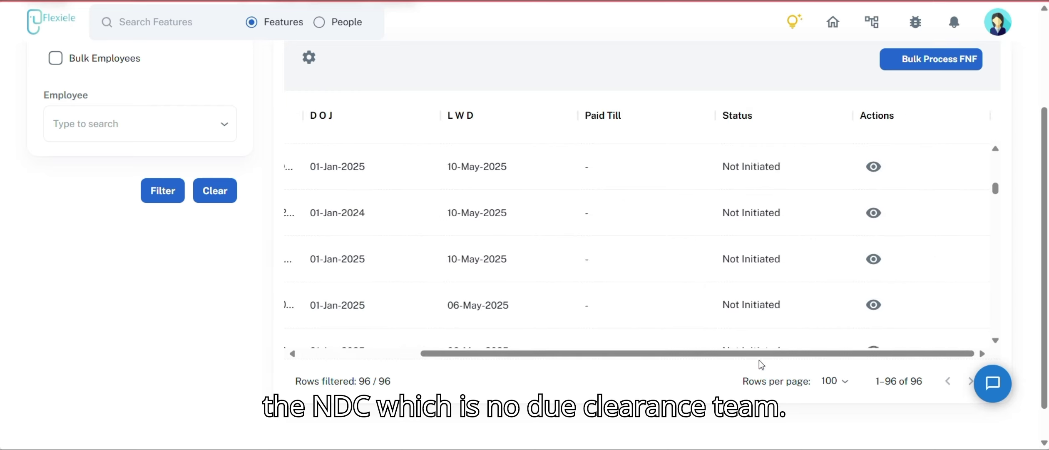
left_click(874, 167)
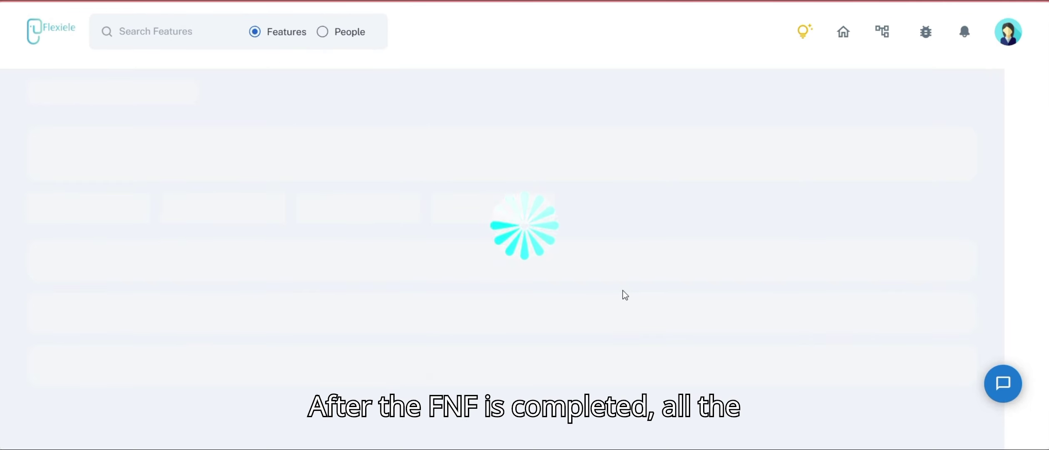
Look over the case's FnF Detail sections down to Hold Salary and the processing options, and open FNF History
scroll(623, 290, "down", 3)
scroll(625, 294, "down", 4)
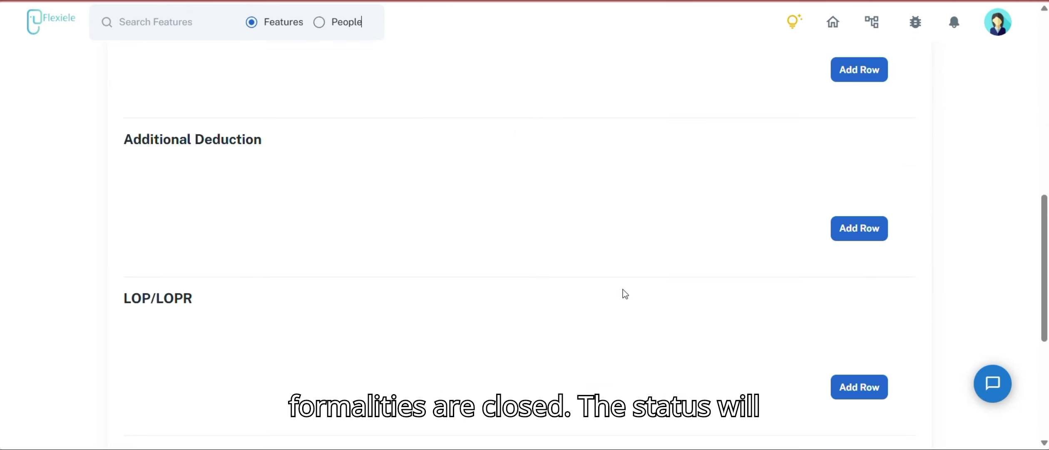
scroll(622, 293, "down", 6)
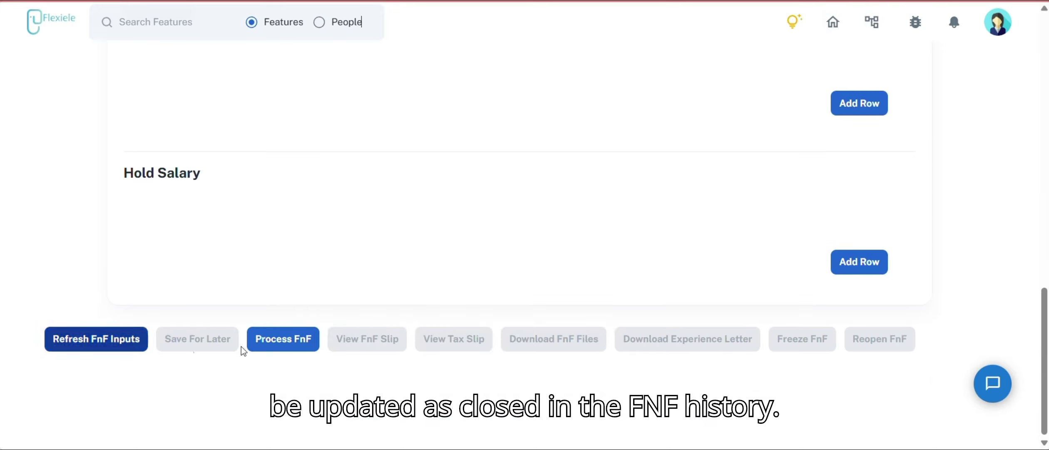
scroll(488, 317, "up", 10)
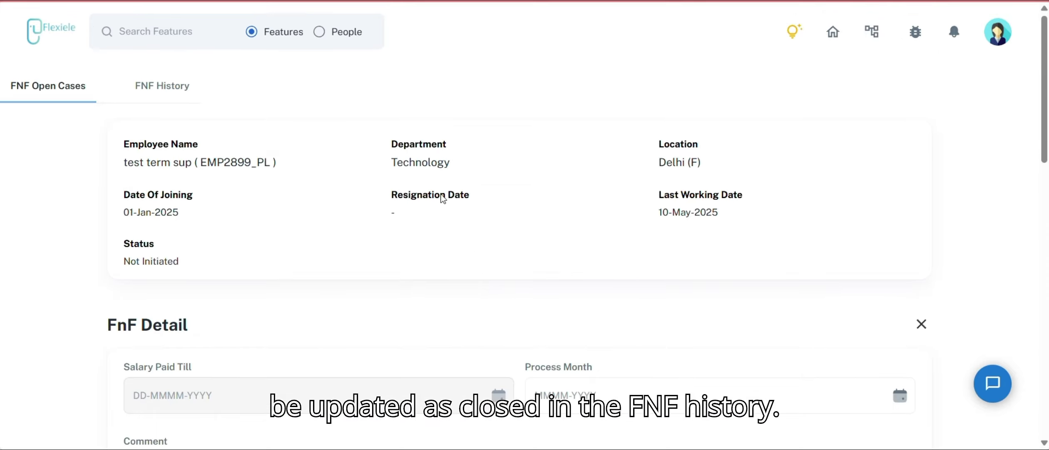
left_click(181, 98)
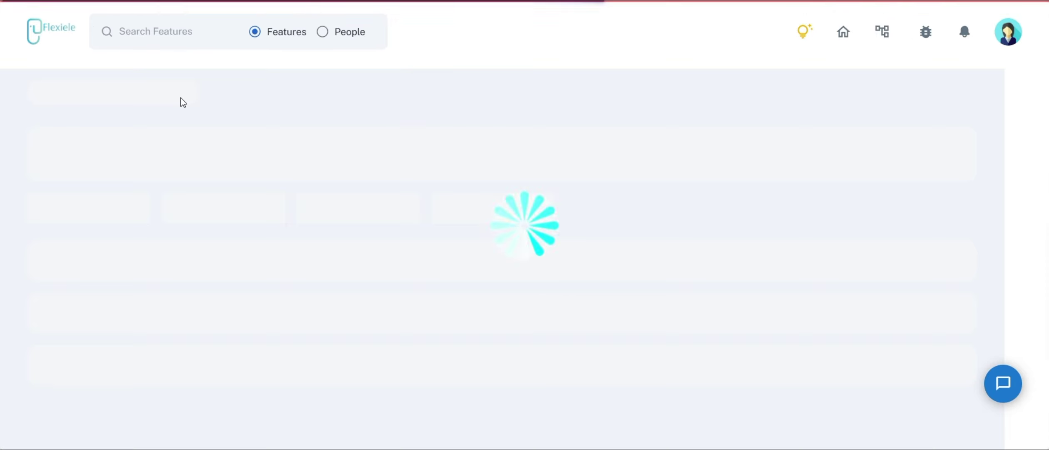
Return to the home page and look over the Payroll Admin features down to Salary Restructuring Process
left_click(76, 19)
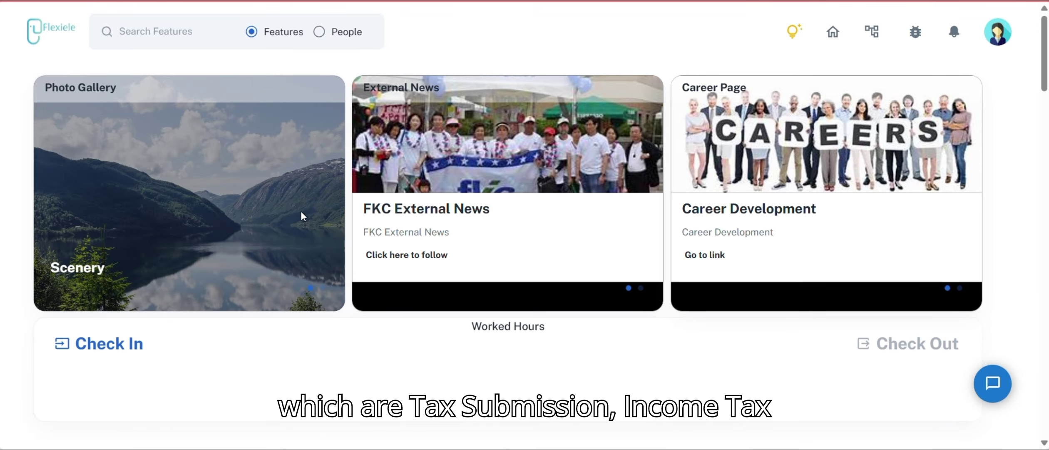
scroll(301, 210, "down", 4)
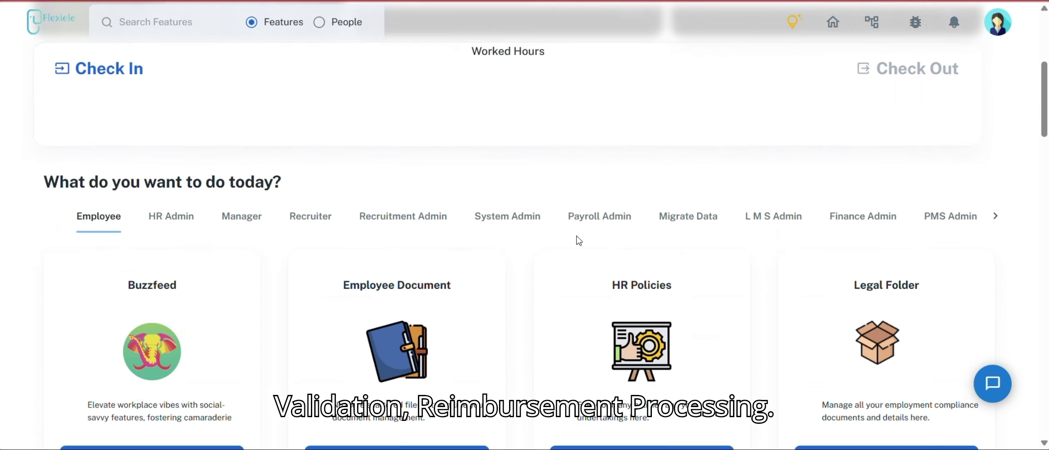
scroll(577, 236, "up", 1)
left_click(596, 284)
scroll(596, 284, "down", 4)
scroll(596, 284, "down", 2)
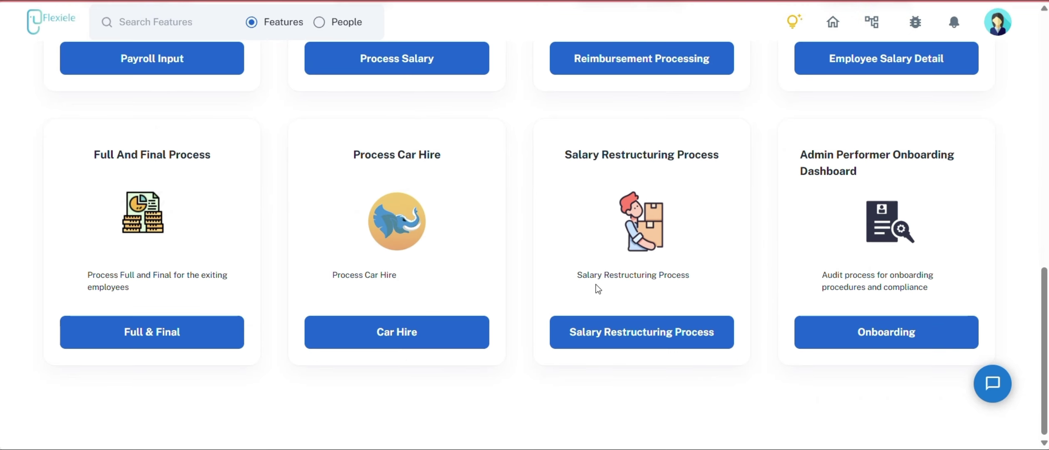